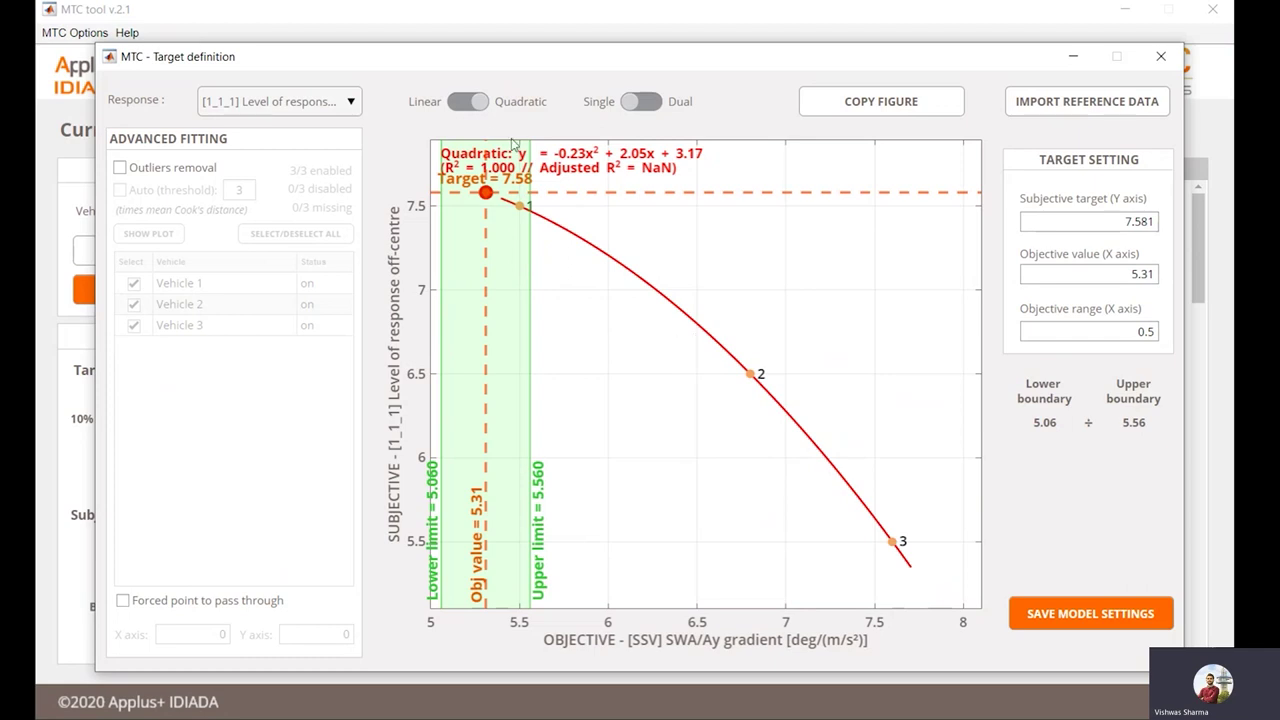
Compare the linear fit with the quadratic one, keep the quadratic fit, and set the subjective target to 6
left_click(483, 106)
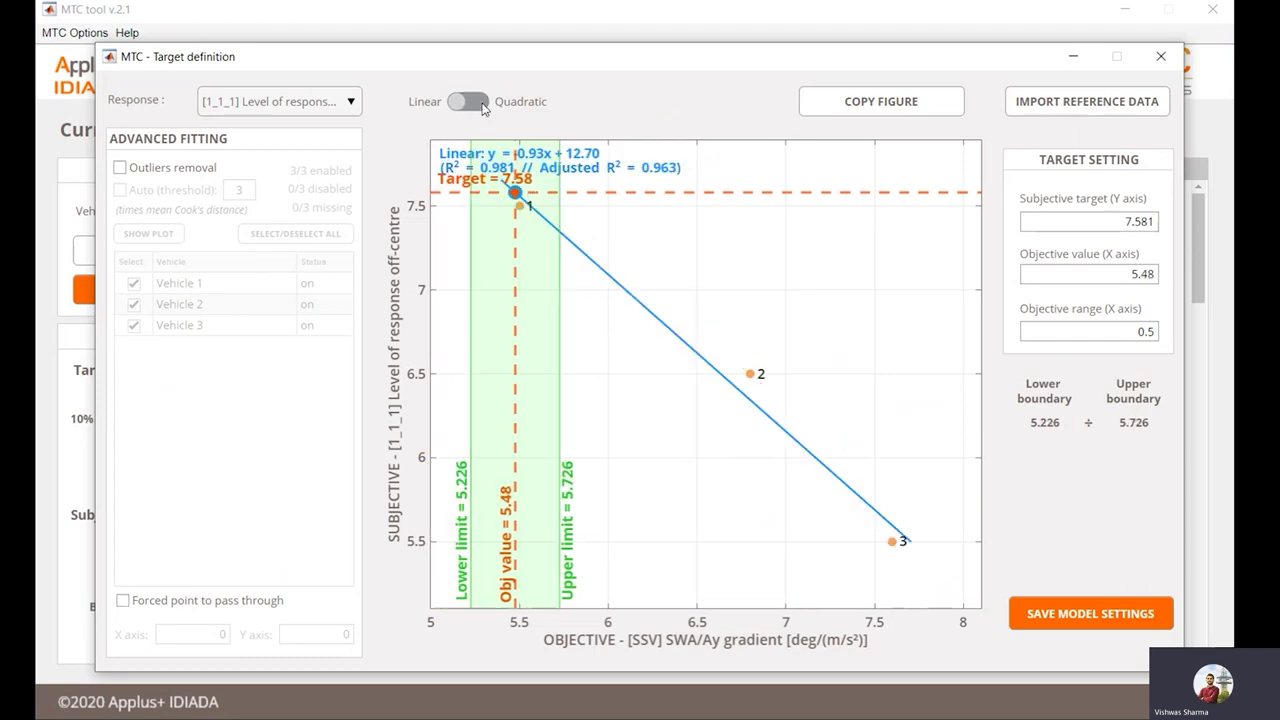
left_click(483, 105)
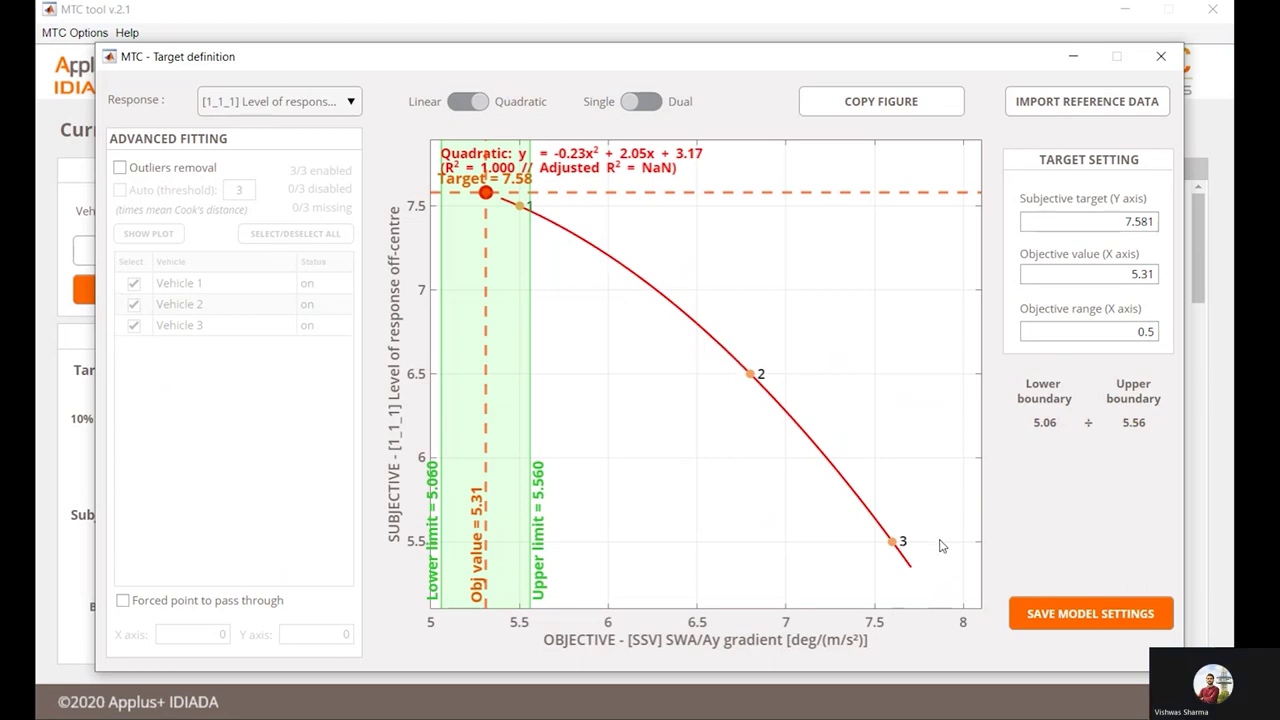
left_click(1051, 221)
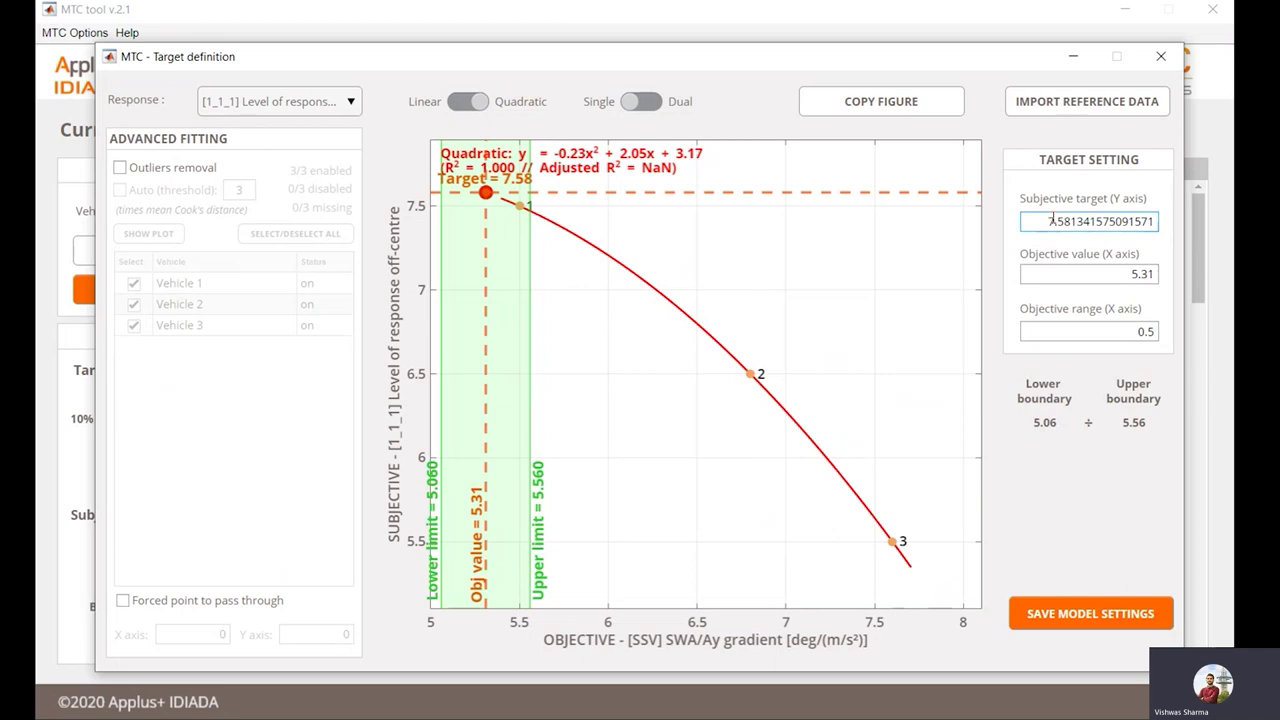
double_click(1051, 221)
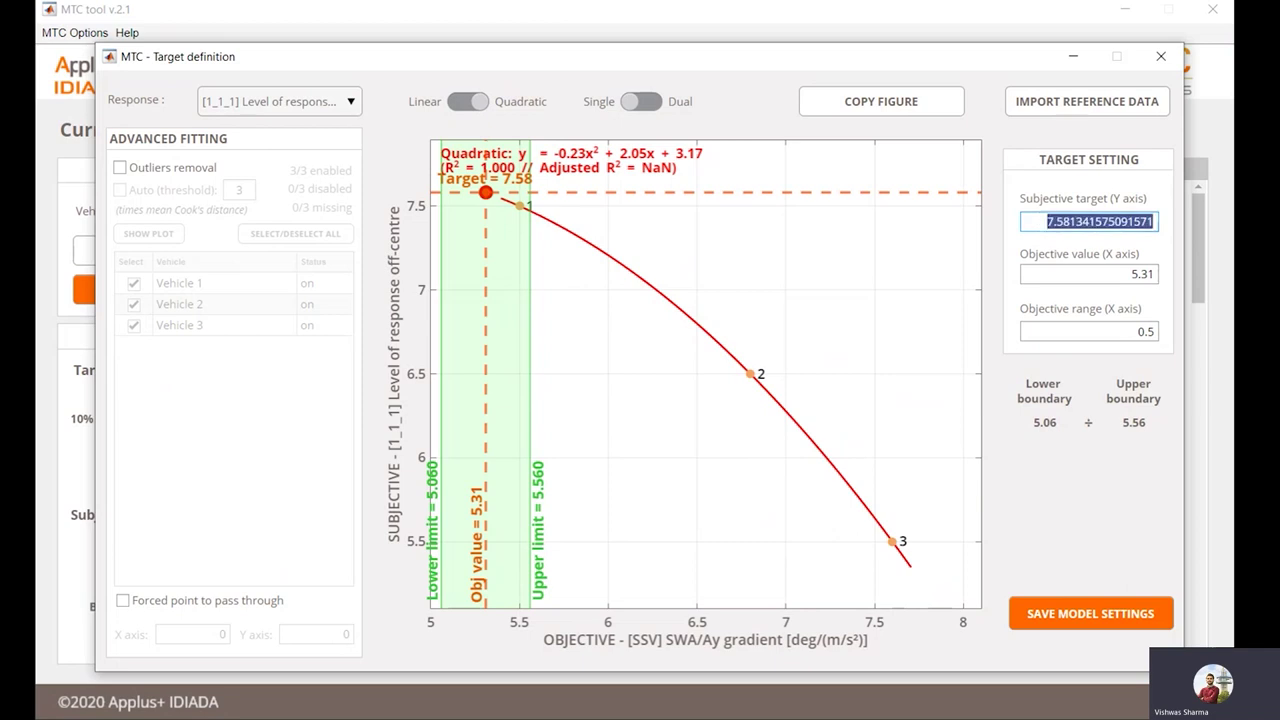
type("6")
key("Return")
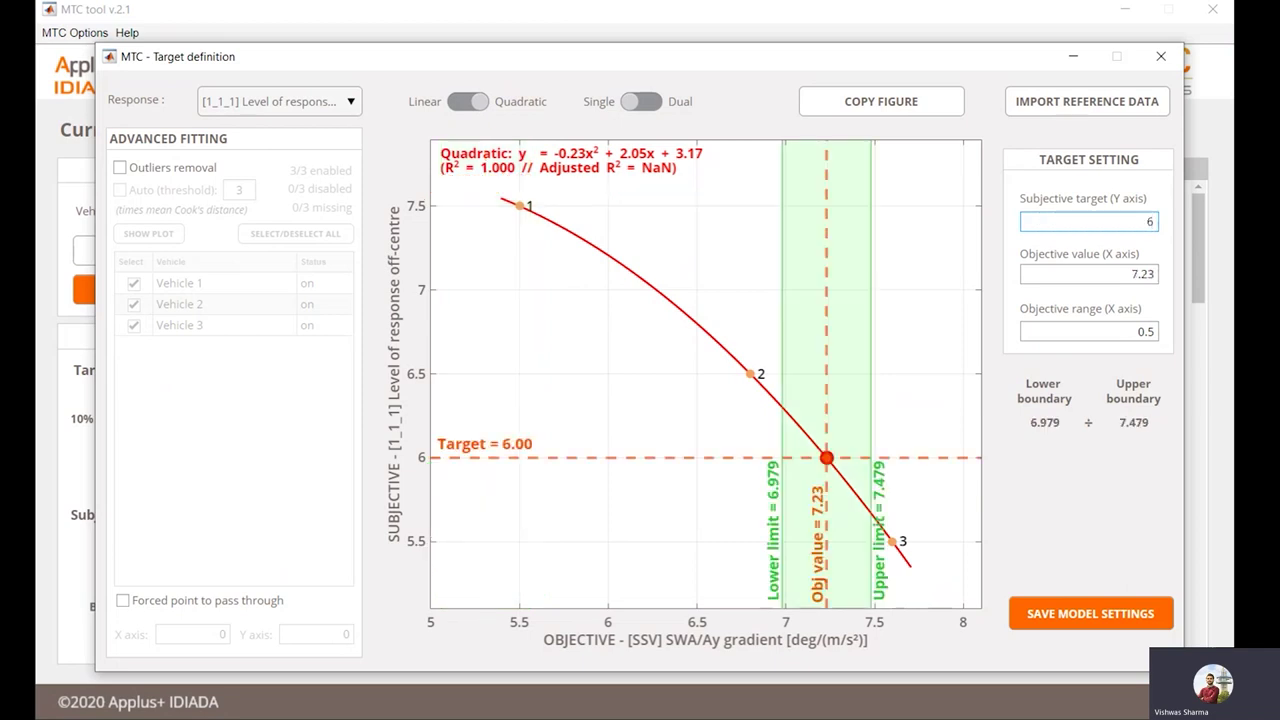
Set the objective range for the off-centre response target to 0.8
left_click(1108, 275)
left_click_drag(1108, 275, 1192, 289)
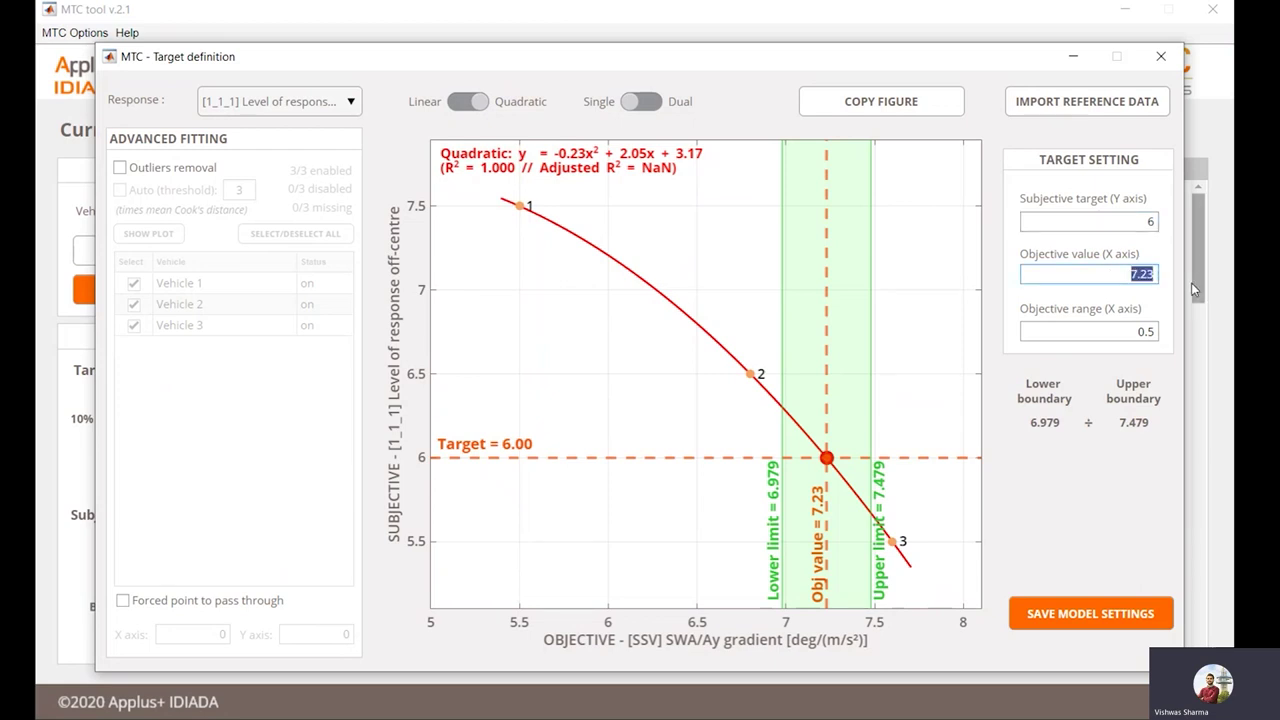
left_click_drag(1106, 332, 1205, 341)
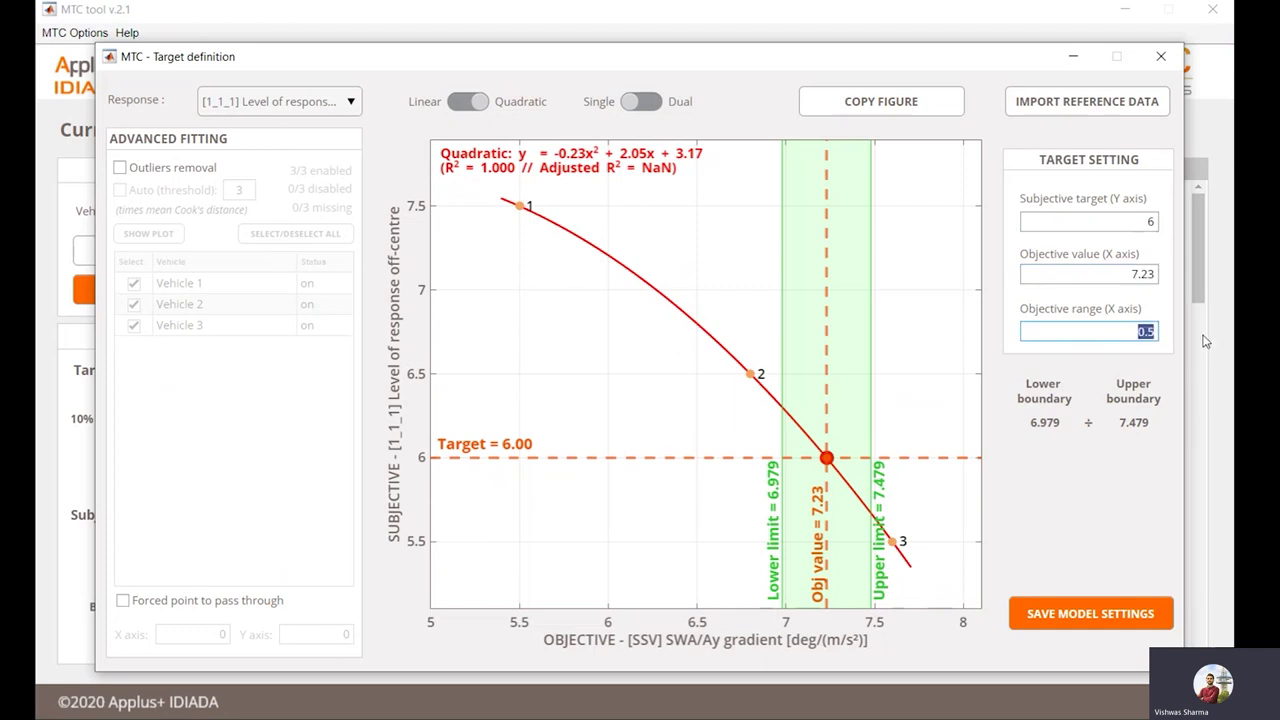
type("0.8")
key("Return")
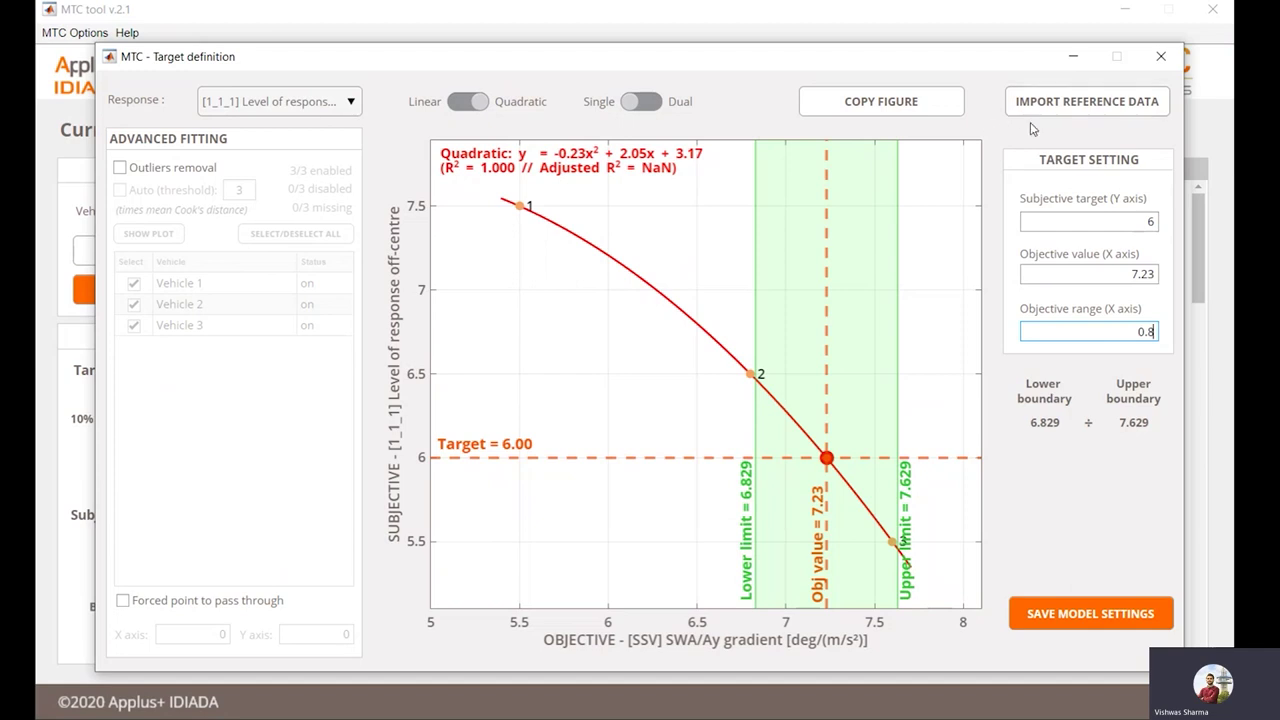
Switch to the Excel reference data template, examine its objective and subjective columns per vehicle, and return to the MTC tool
left_click(1066, 110)
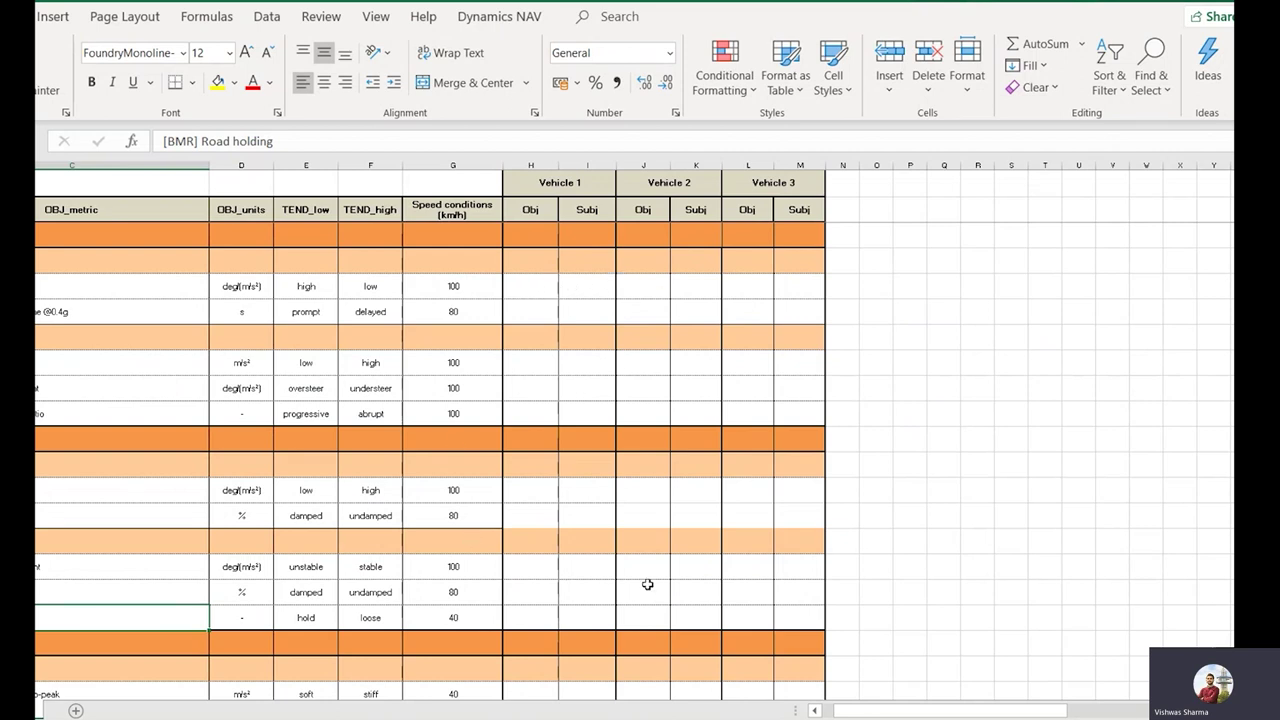
scroll(603, 476, "down", 4)
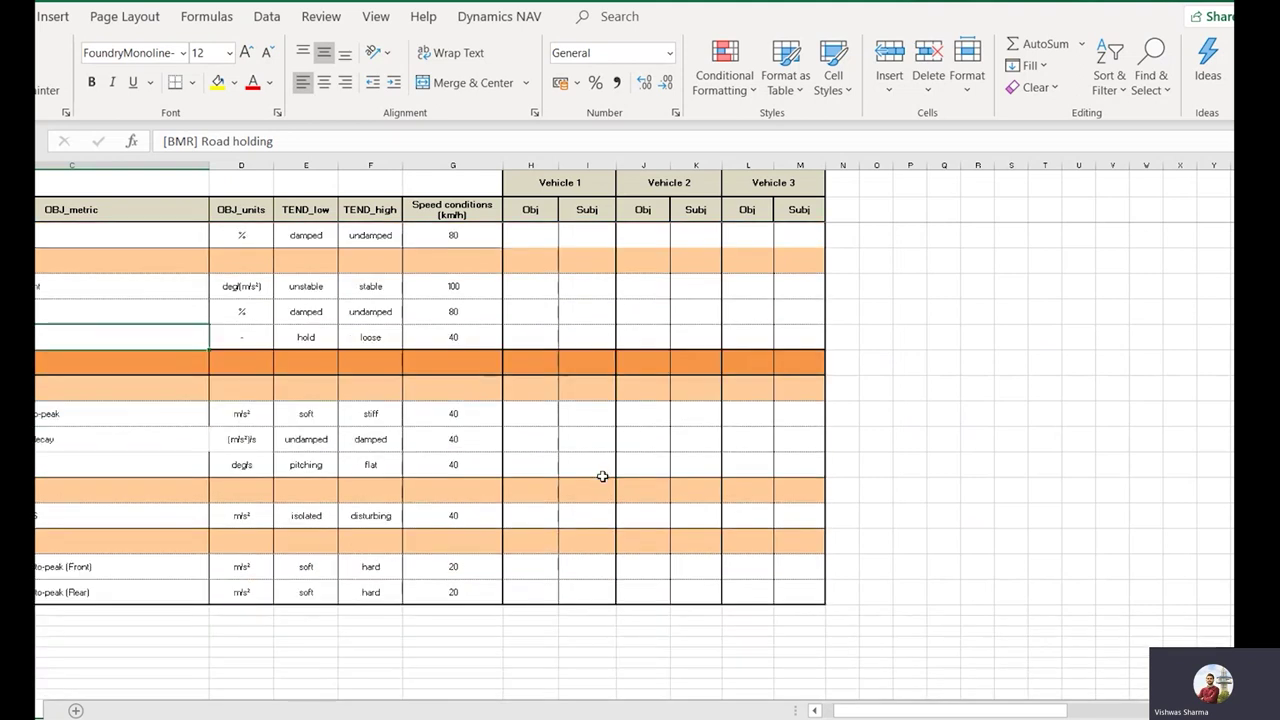
scroll(603, 476, "up", 3)
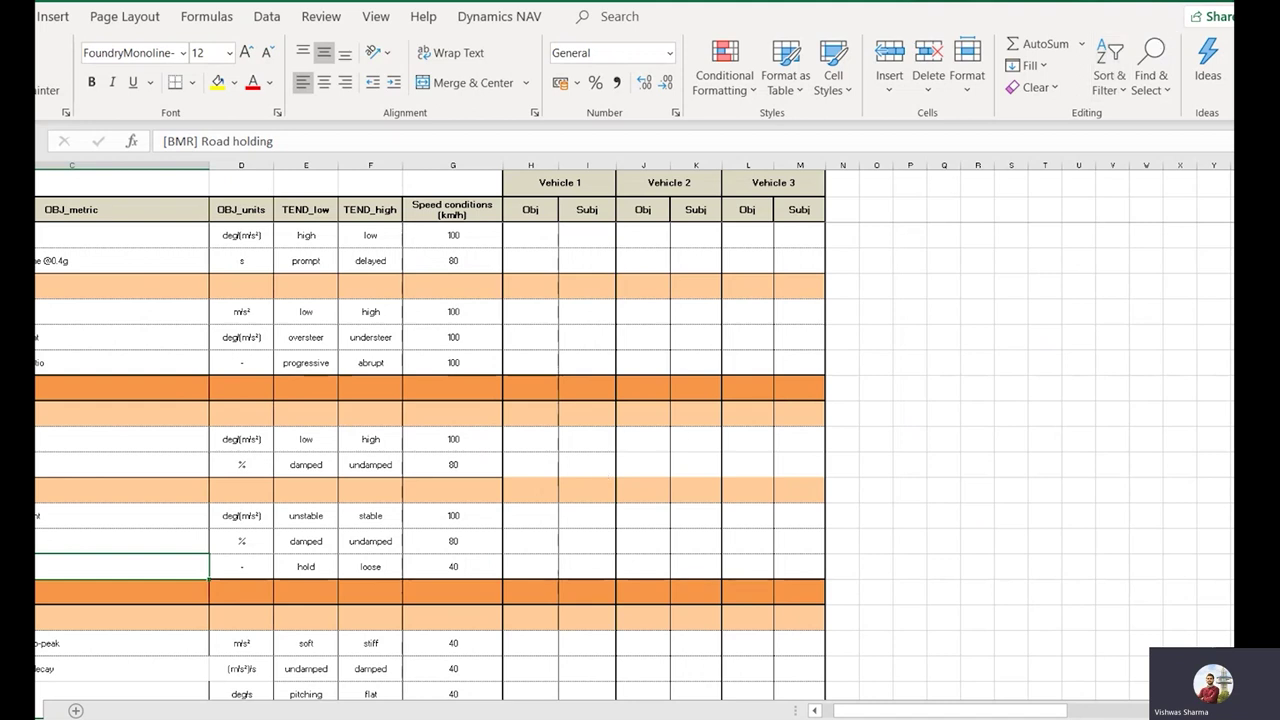
key("alt+Tab")
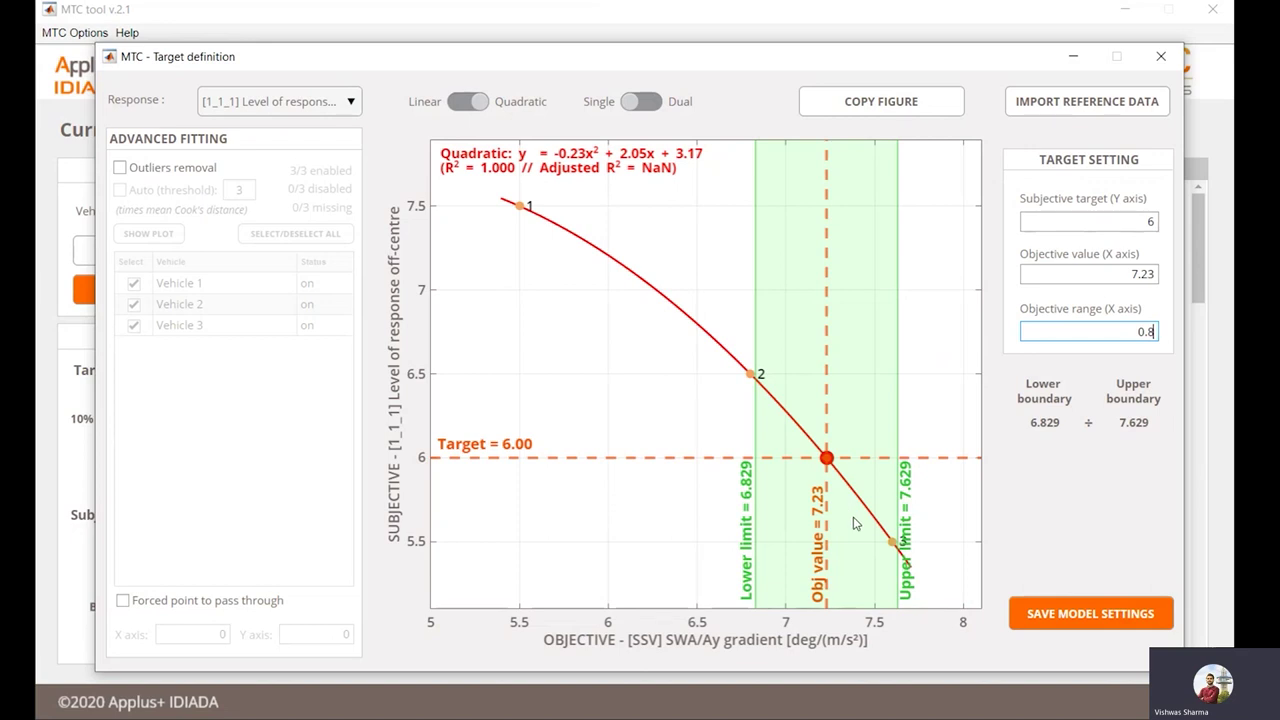
Close the target definition without saving its changes and examine the fingerprint chart's metrics against their target ranges
left_click(1160, 58)
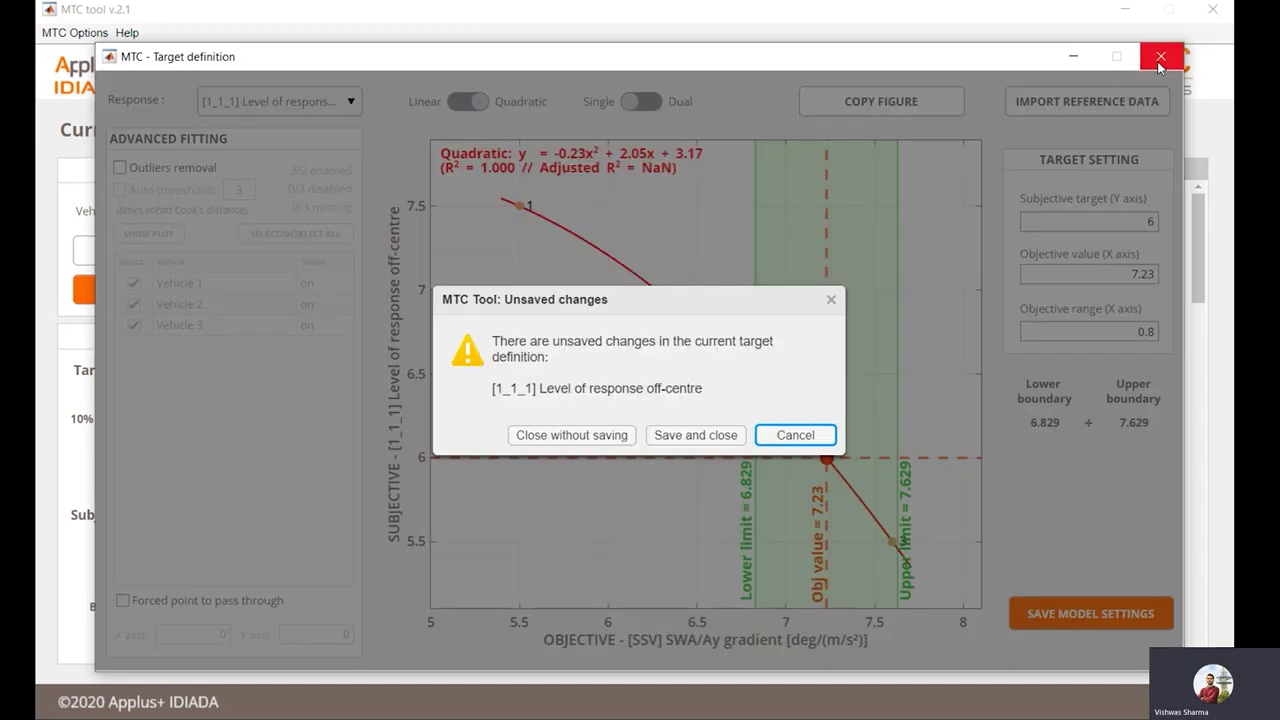
left_click(595, 437)
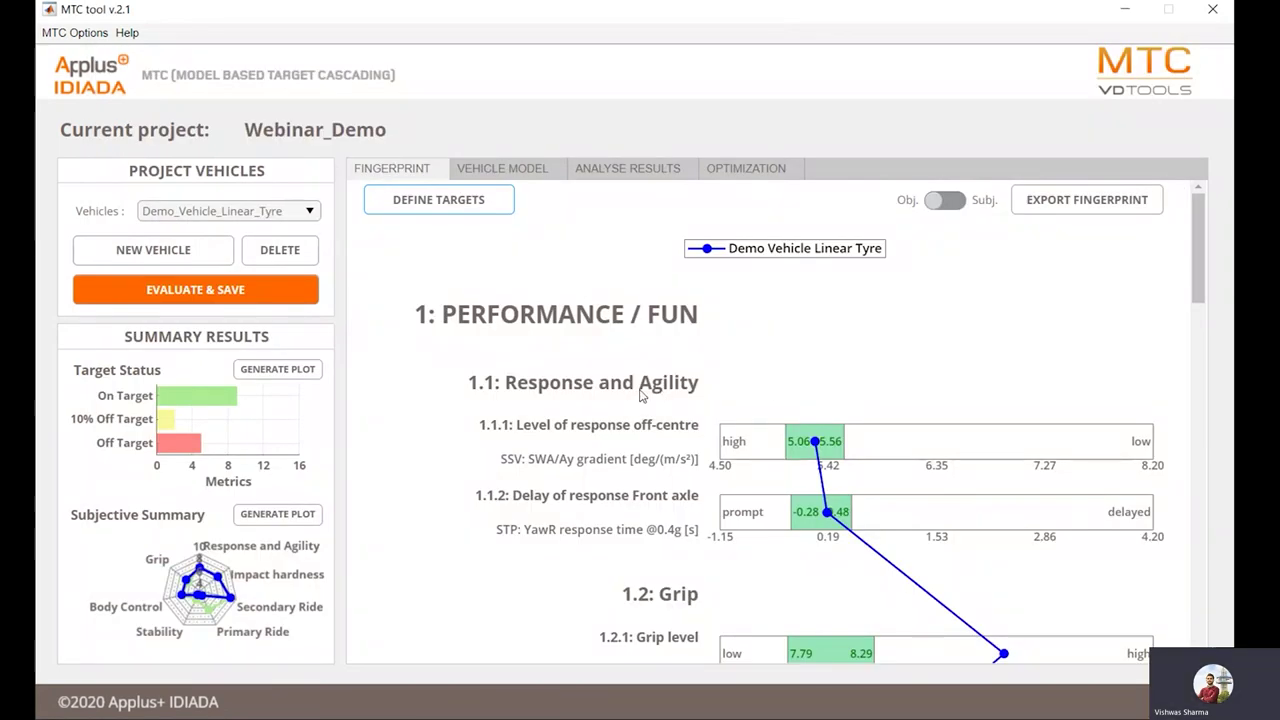
scroll(812, 366, "down", 3)
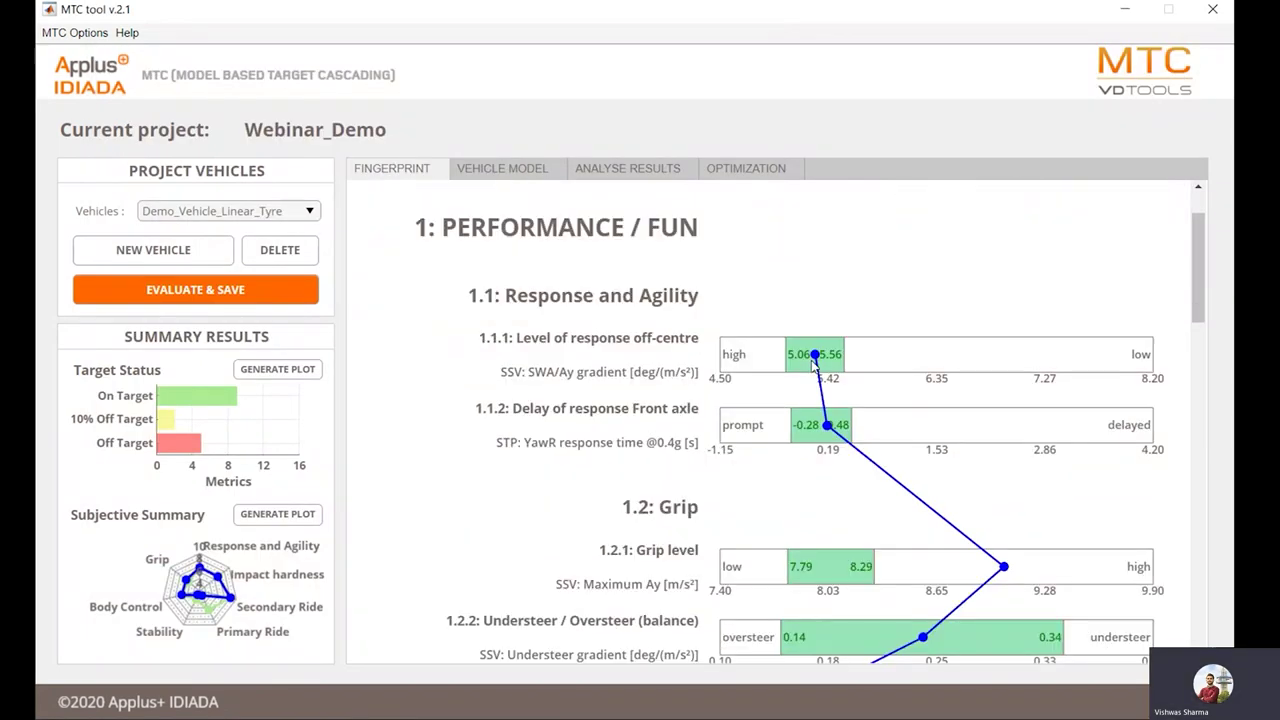
scroll(812, 366, "down", 3)
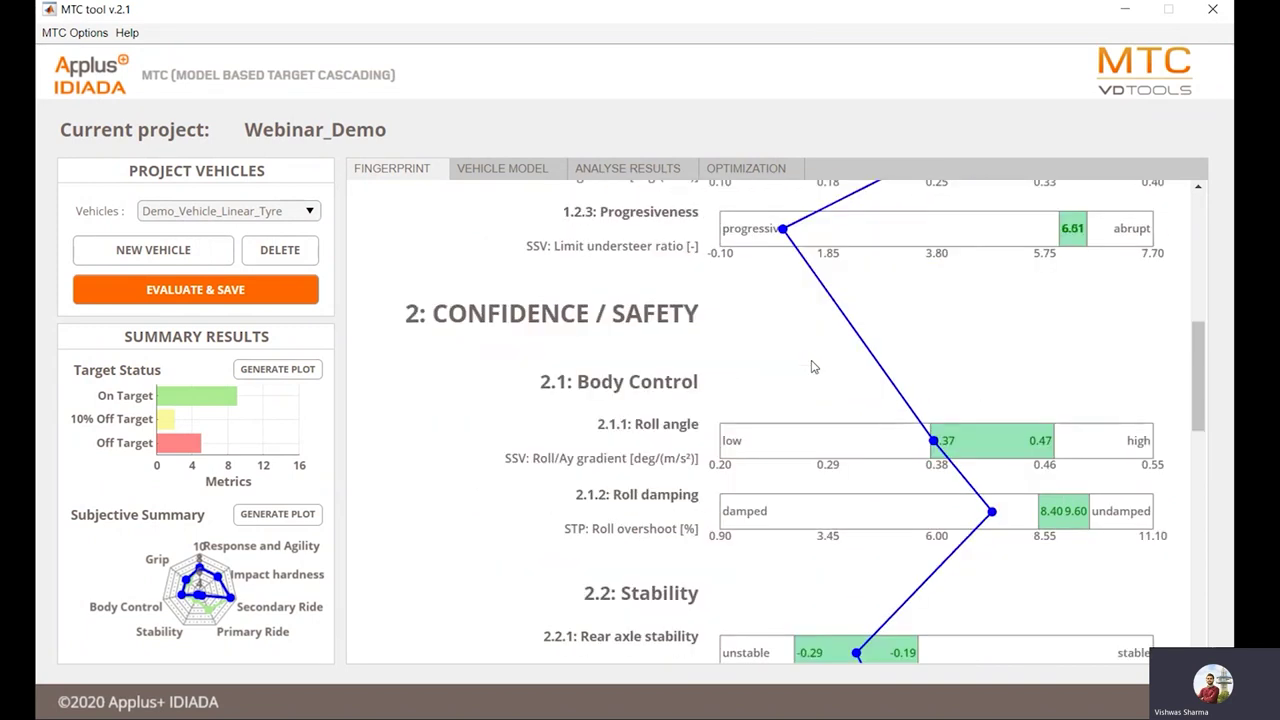
scroll(812, 366, "up", 7)
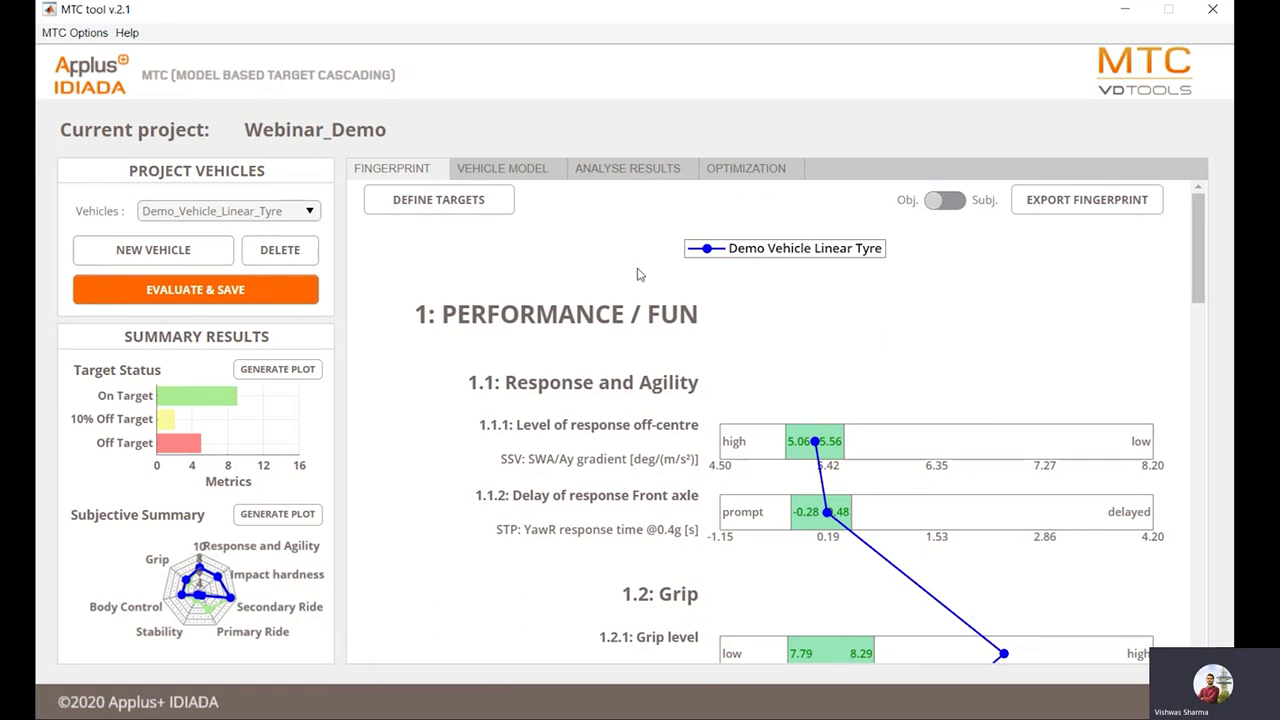
Check the vehicle model's dimensions and tyre parameters, and re-evaluate and save Demo_Vehicle_Linear_Tyre, overwriting its previous evaluation
left_click(533, 171)
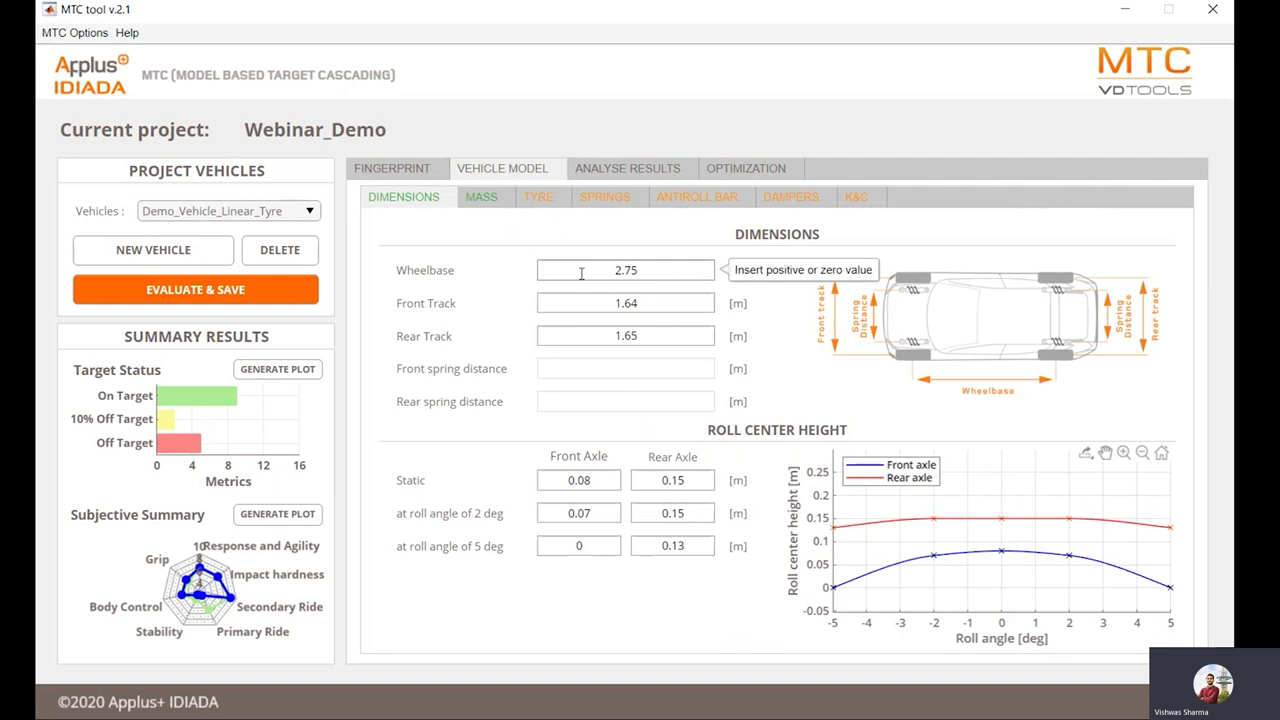
left_click(541, 200)
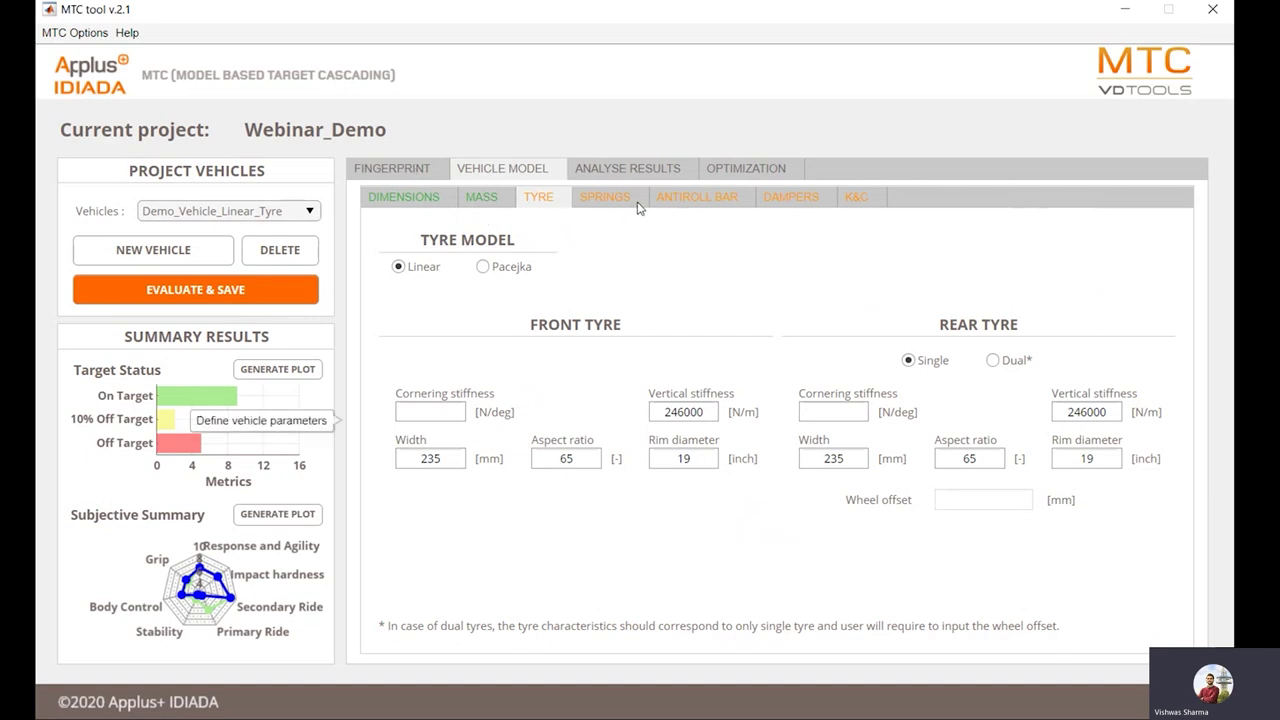
left_click(401, 168)
left_click(240, 291)
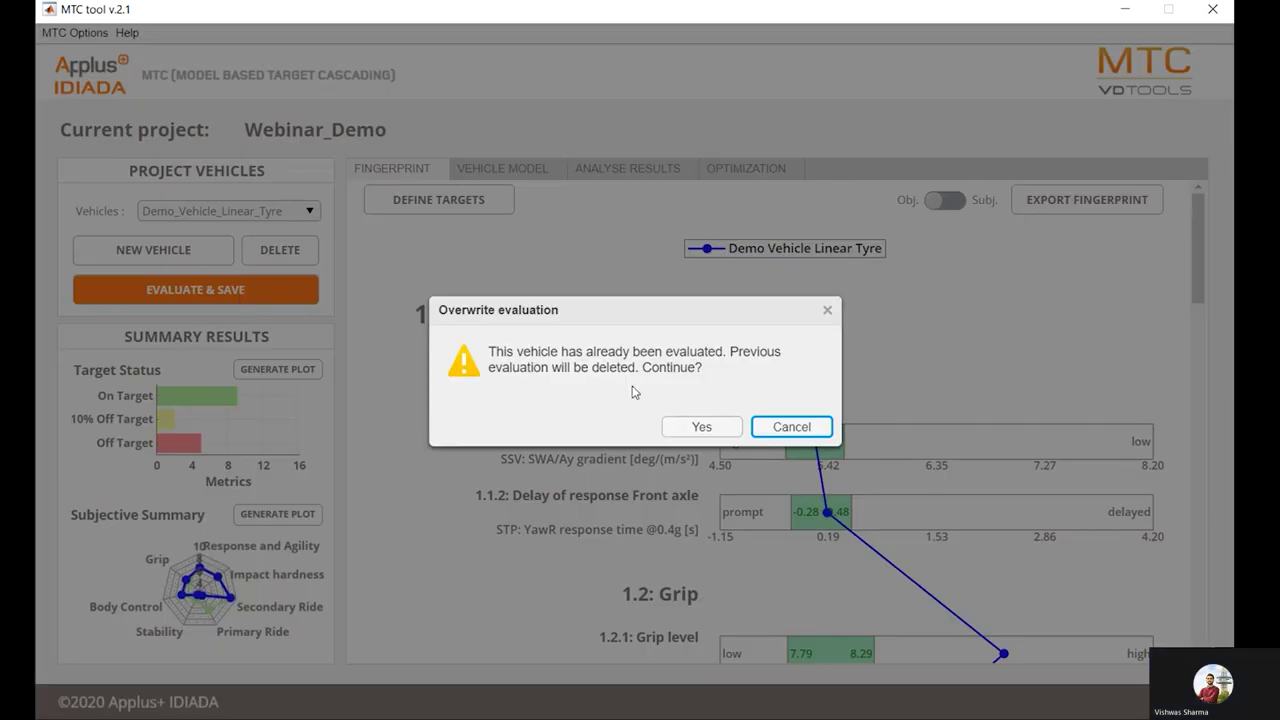
left_click(702, 428)
left_click(558, 360)
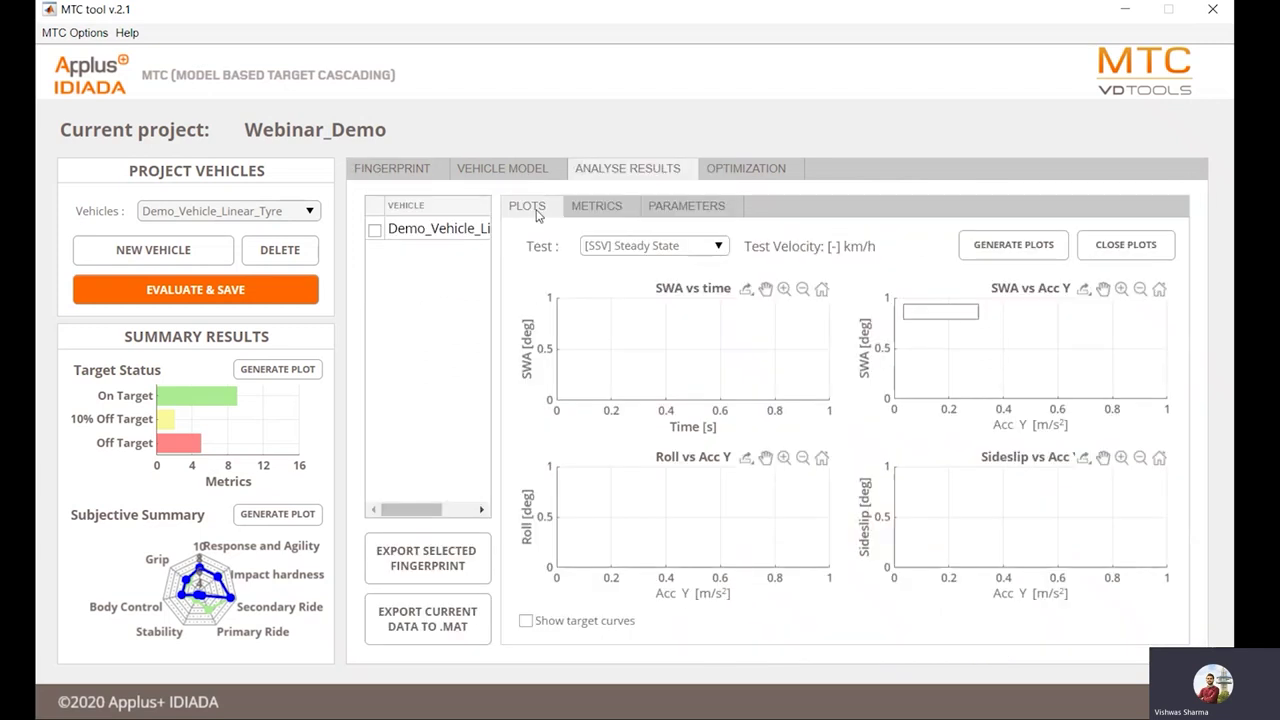
Review the vehicle model's linear tyre cornering stiffness and its kinematics and compliance parameters
left_click(504, 175)
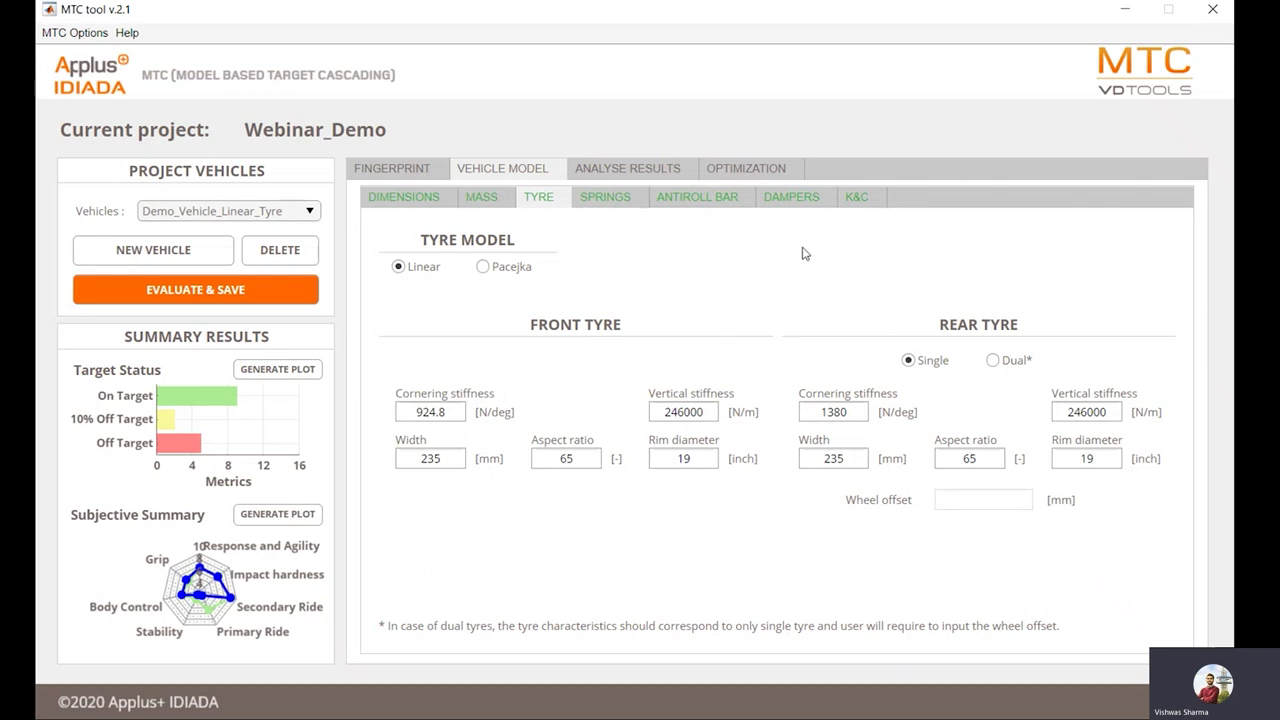
left_click_drag(460, 413, 387, 428)
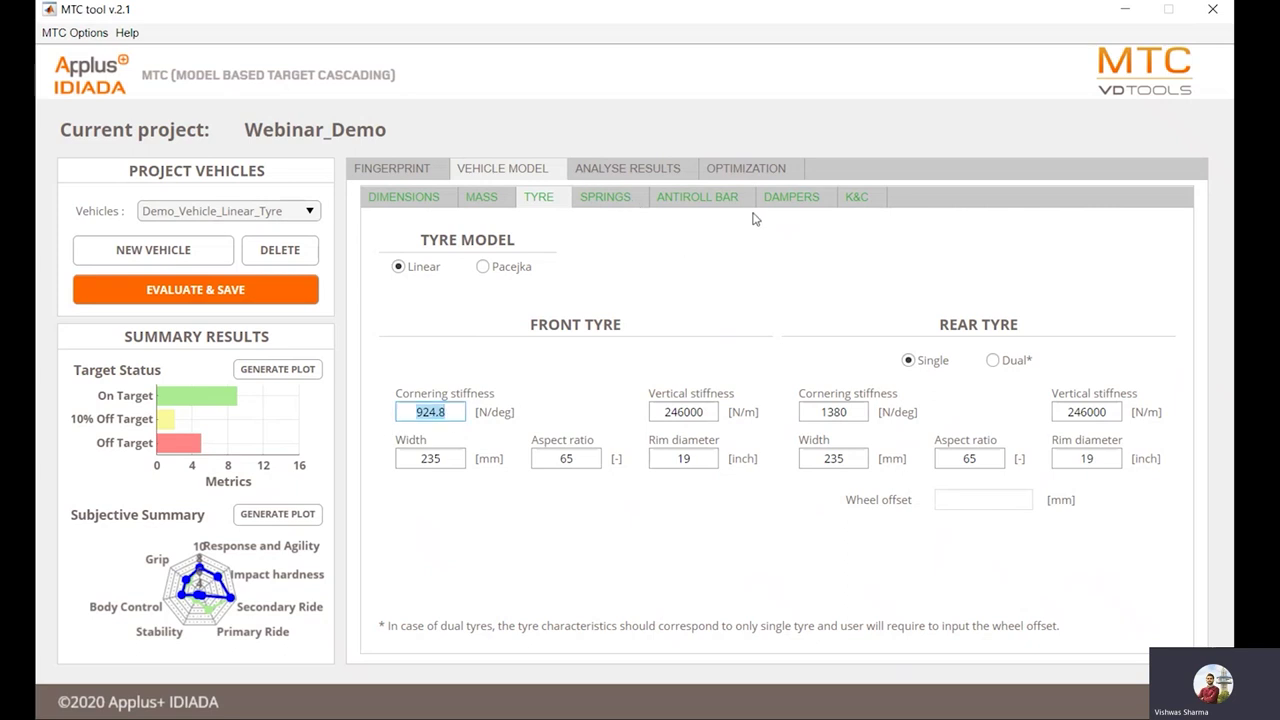
left_click(855, 200)
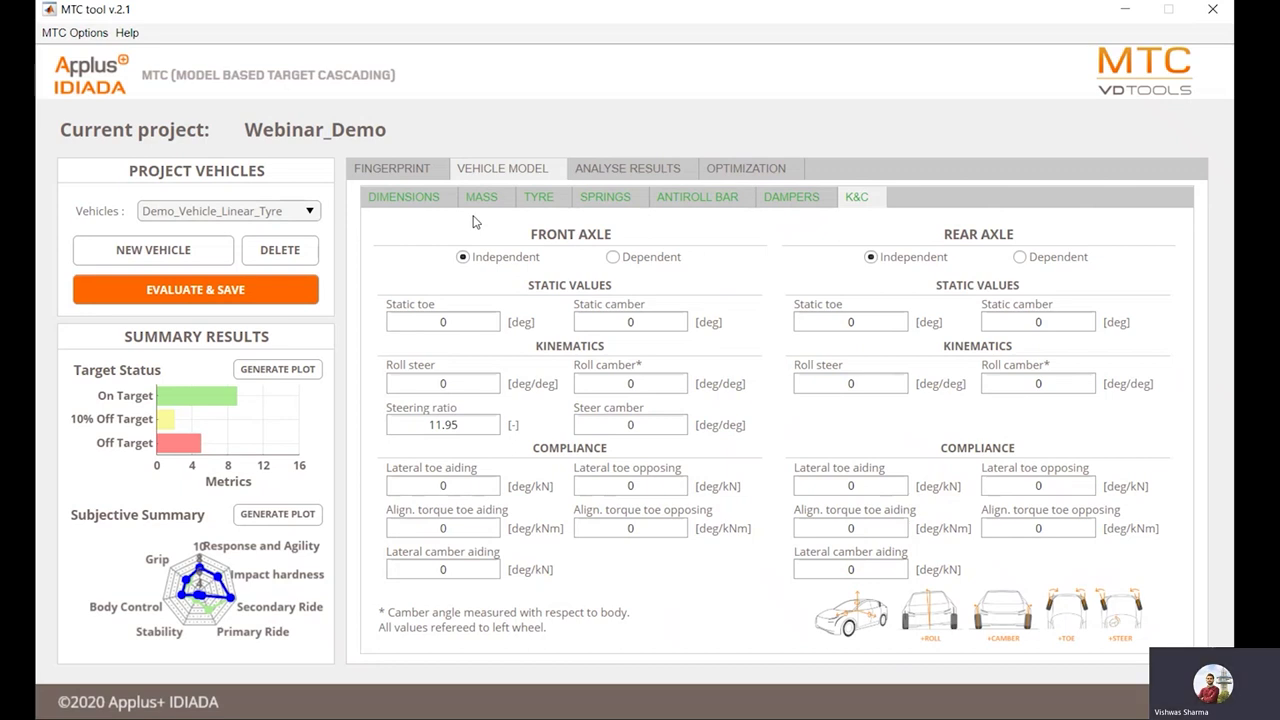
Create a new vehicle named DemoV_Pacejka from the existing Demo_Vehicle_Linear_Tyre
left_click(193, 252)
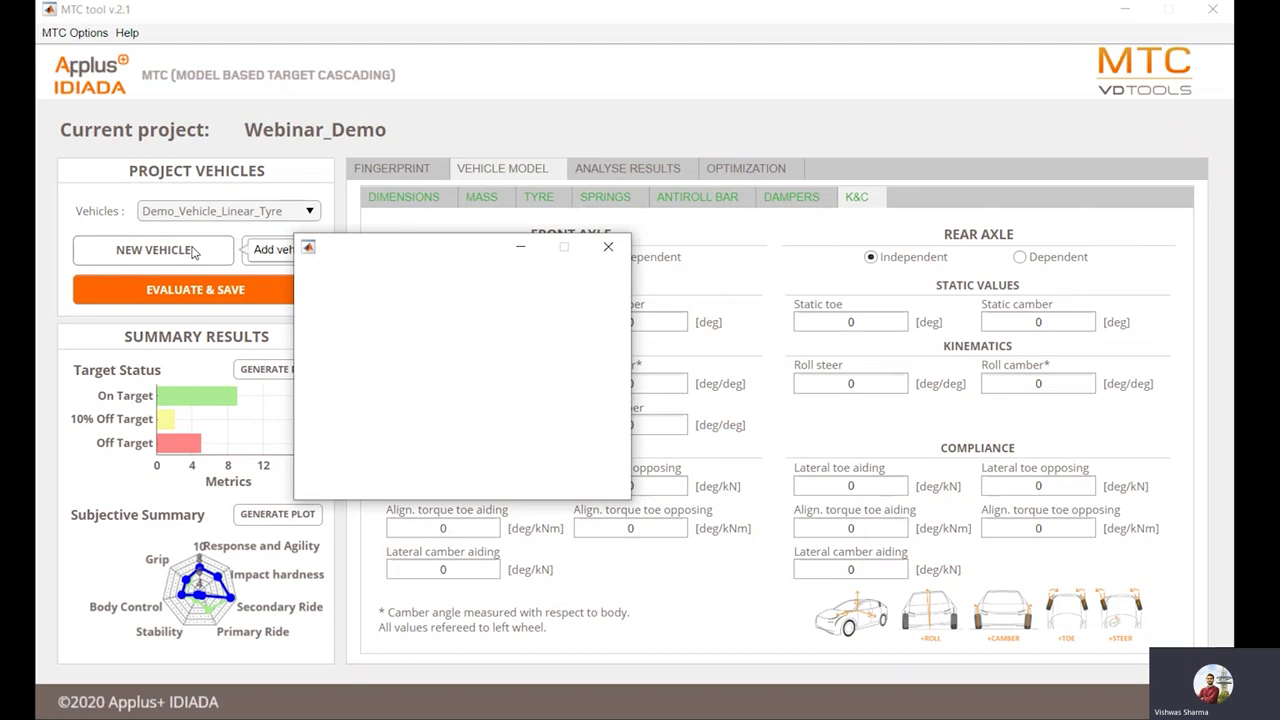
left_click(636, 300)
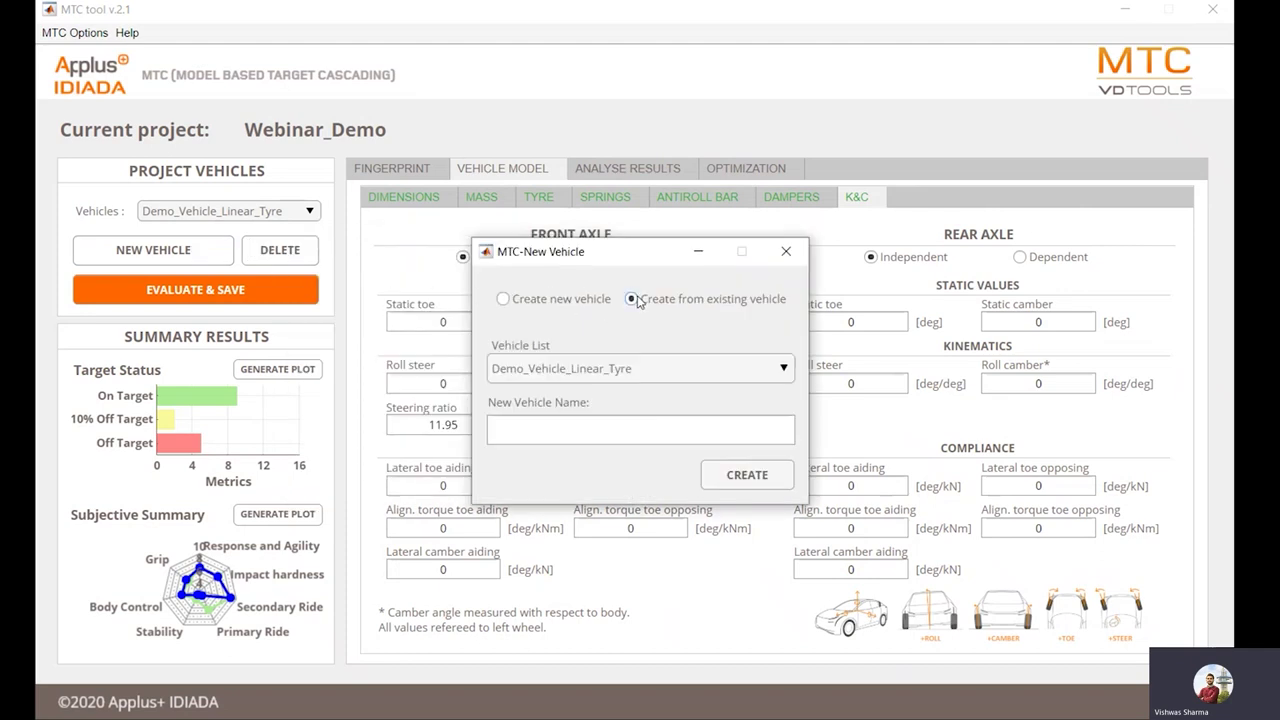
left_click(603, 432)
type("DemoV_Pacejka")
left_click(773, 481)
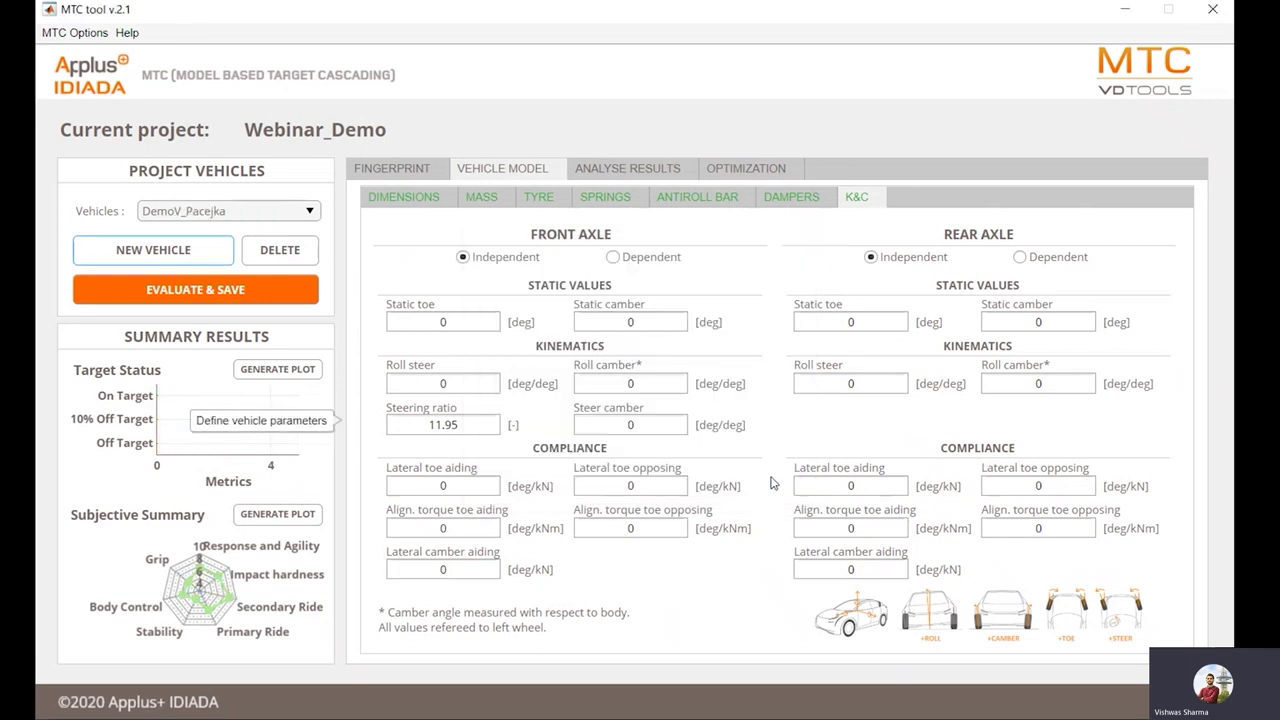
Check the new vehicle's fingerprint and change its tyre model to Pacejka
left_click(418, 170)
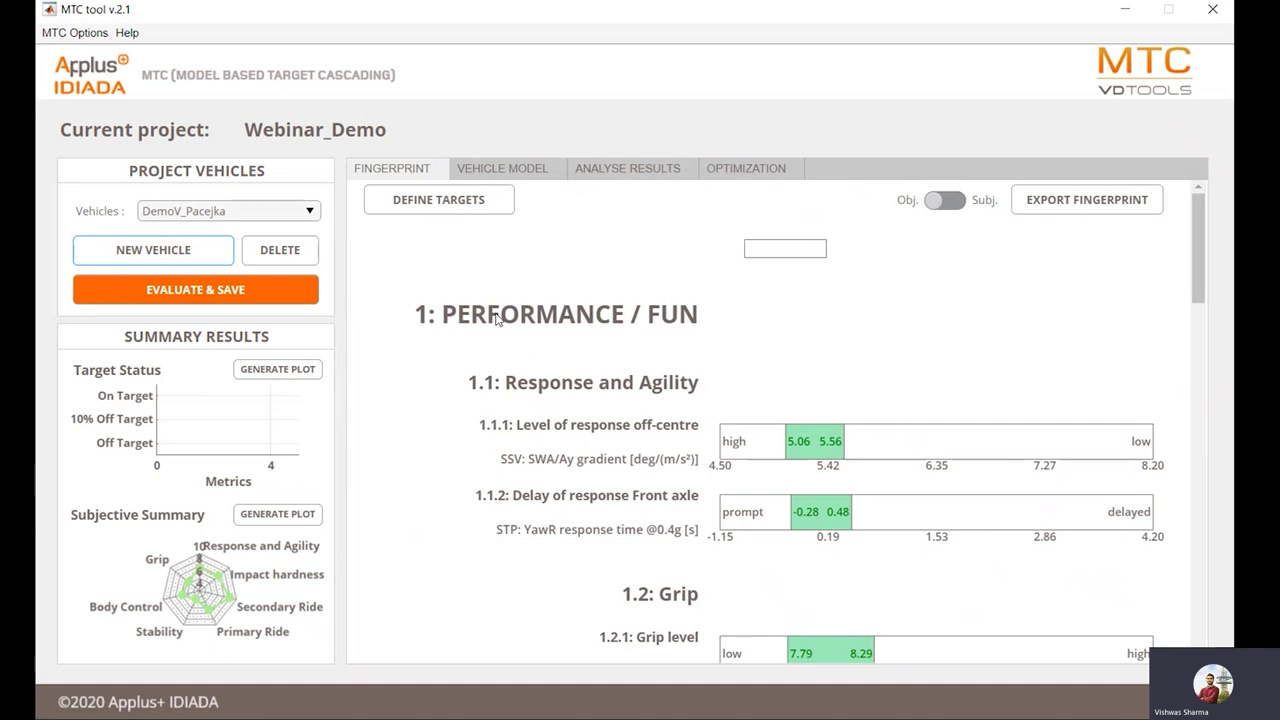
left_click(519, 172)
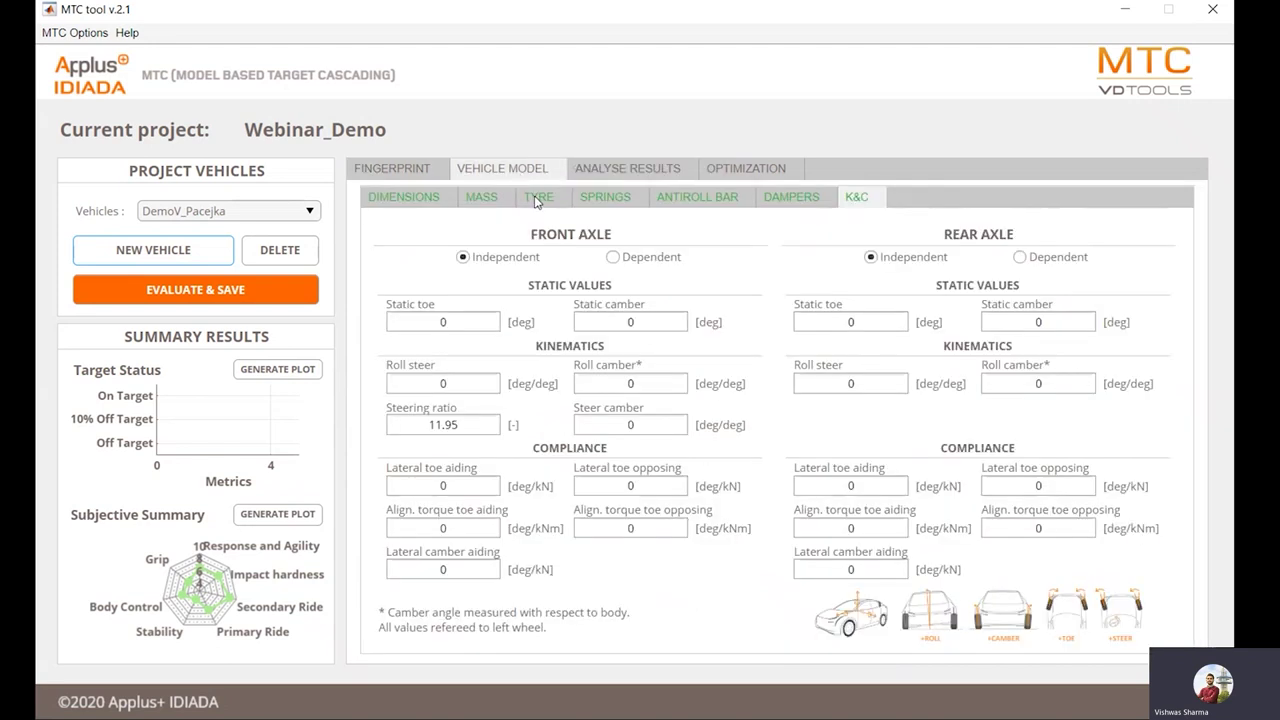
left_click(537, 199)
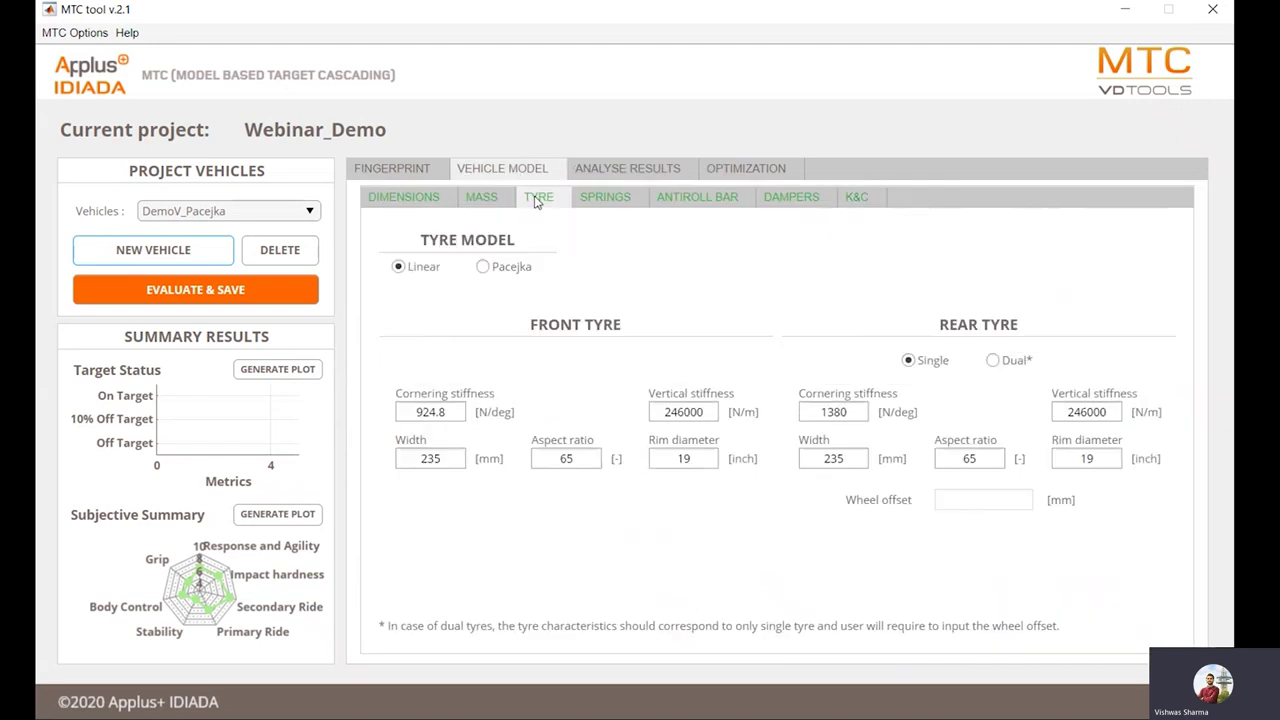
left_click(494, 268)
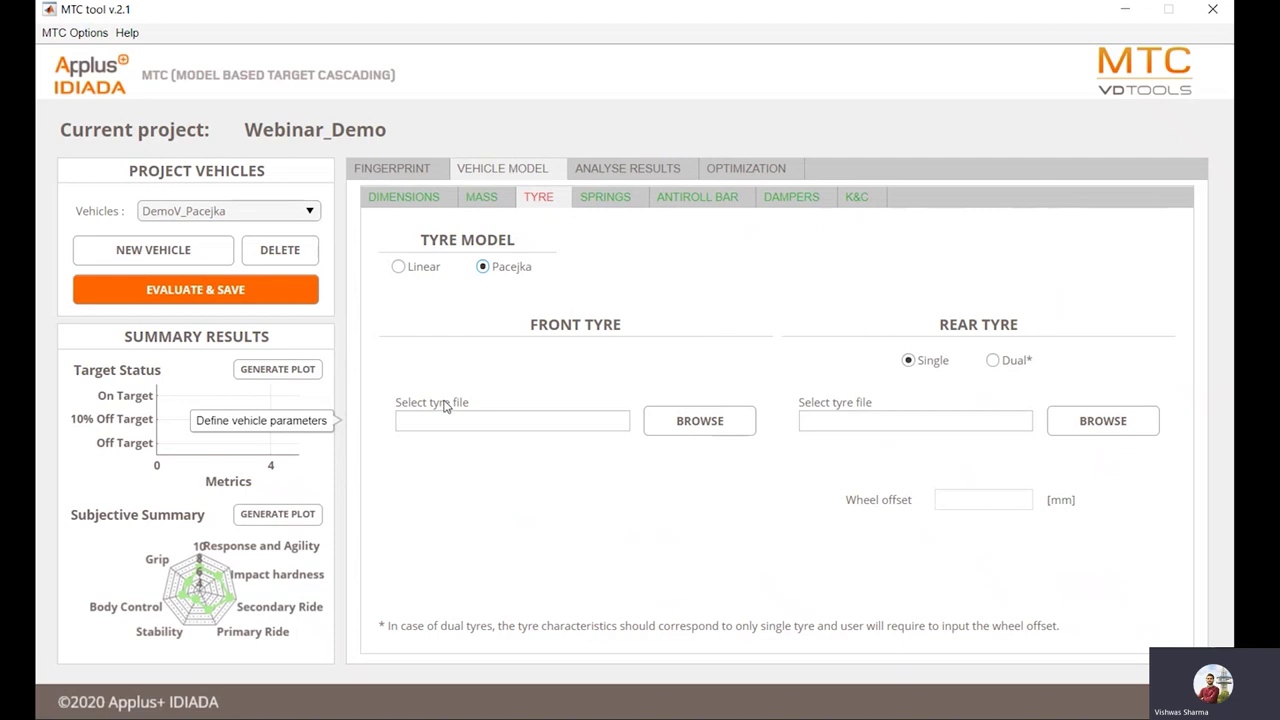
Load MTC_Demo_Front.TIR from the Example/Tyres folder as the front tyre file
left_click(676, 425)
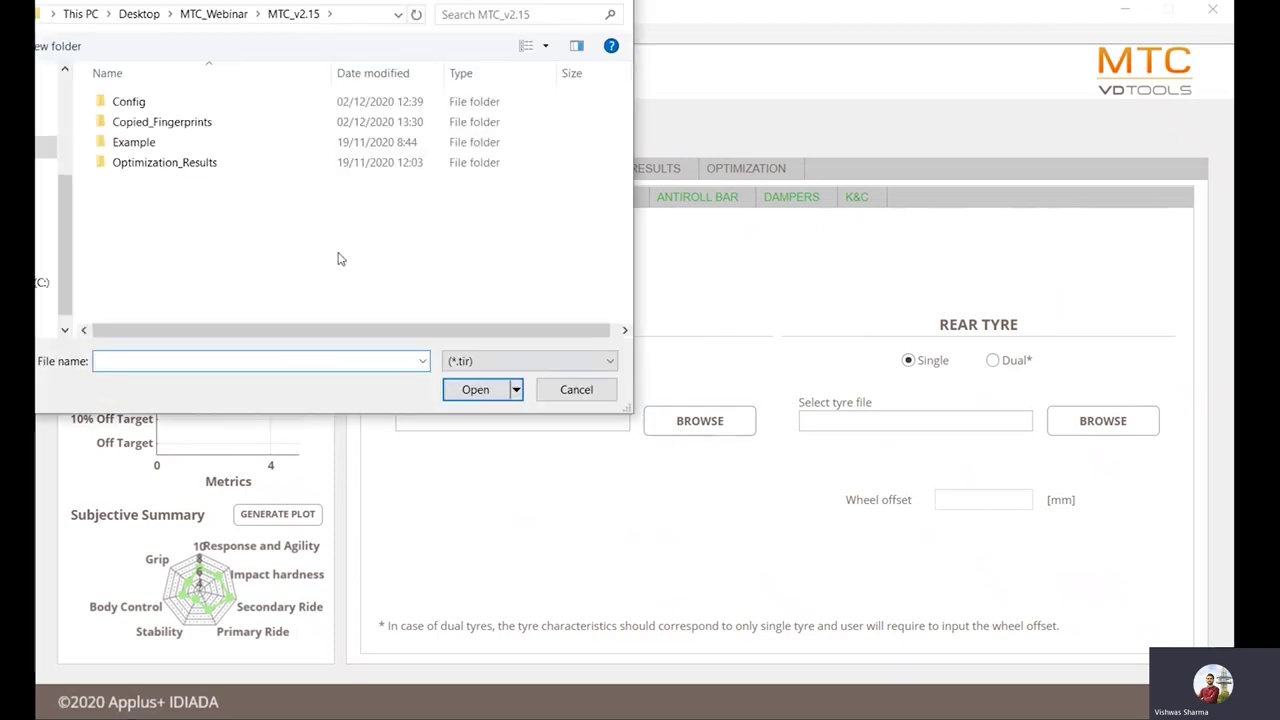
double_click(180, 143)
left_click(198, 107)
double_click(198, 107)
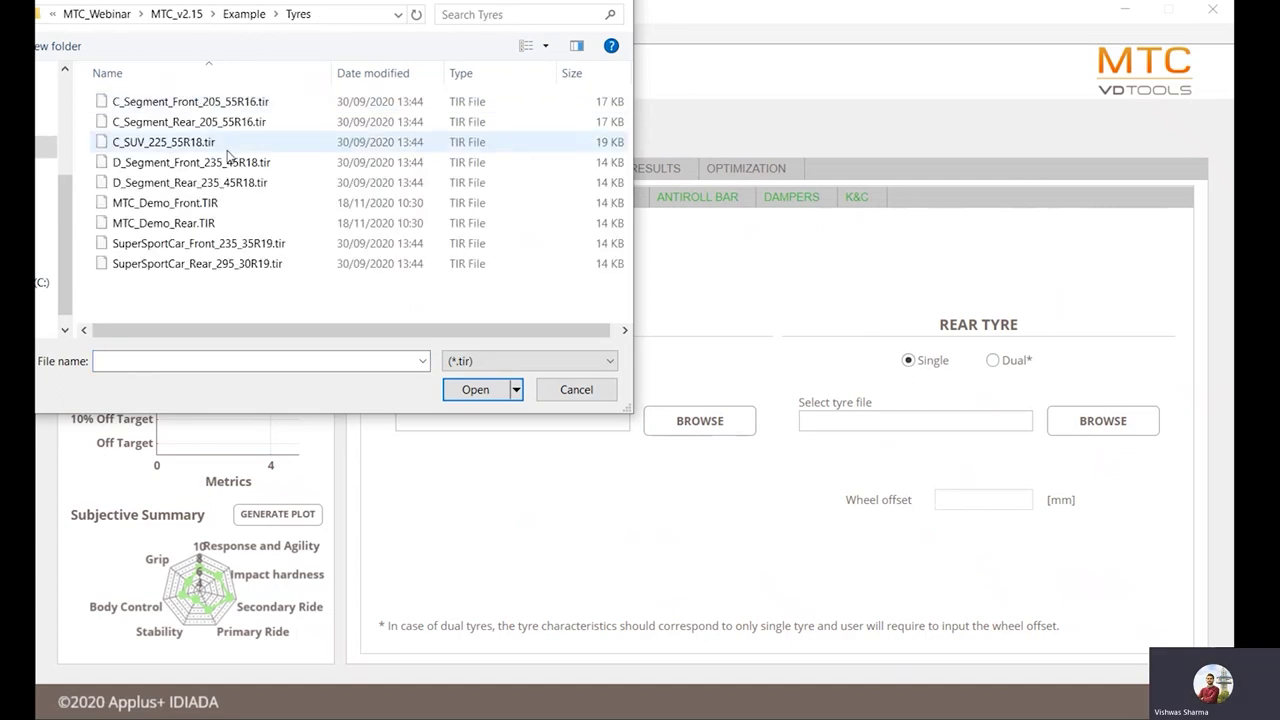
double_click(207, 202)
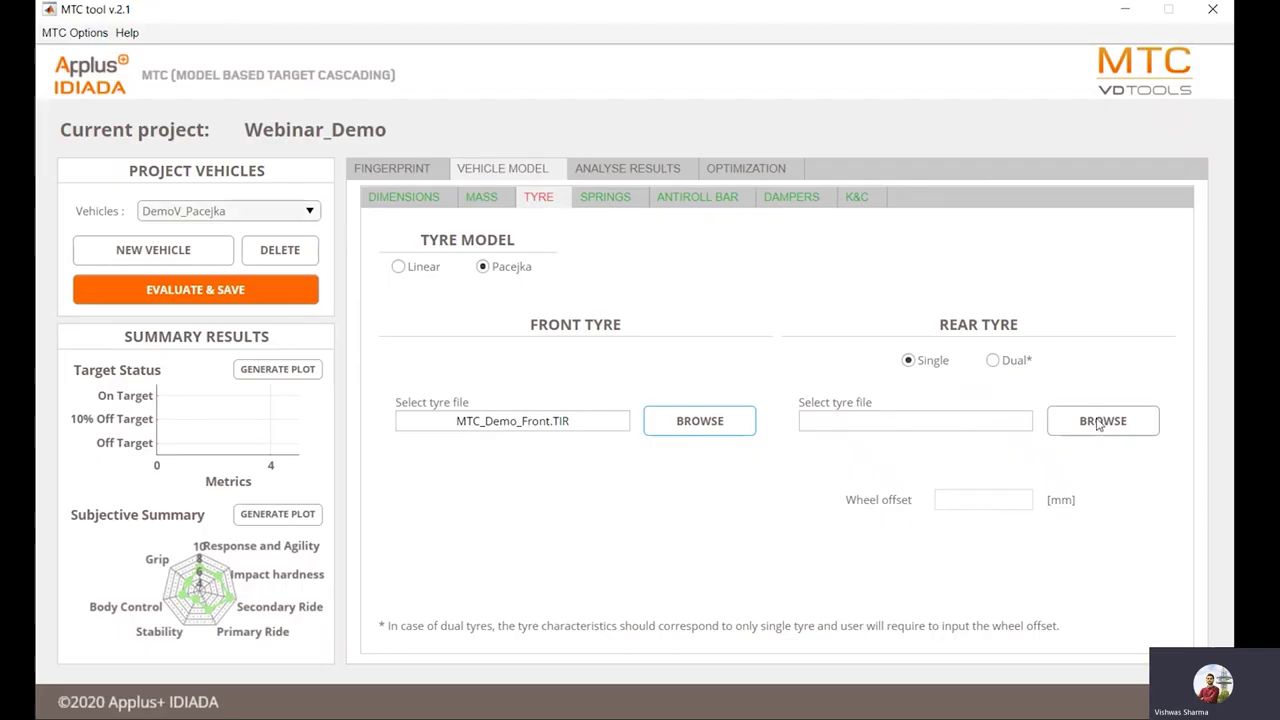
Load MTC_Demo_Rear.TIR from the Example/Tyres folder as the rear tyre file and evaluate and save DemoV_Pacejka
left_click(1100, 424)
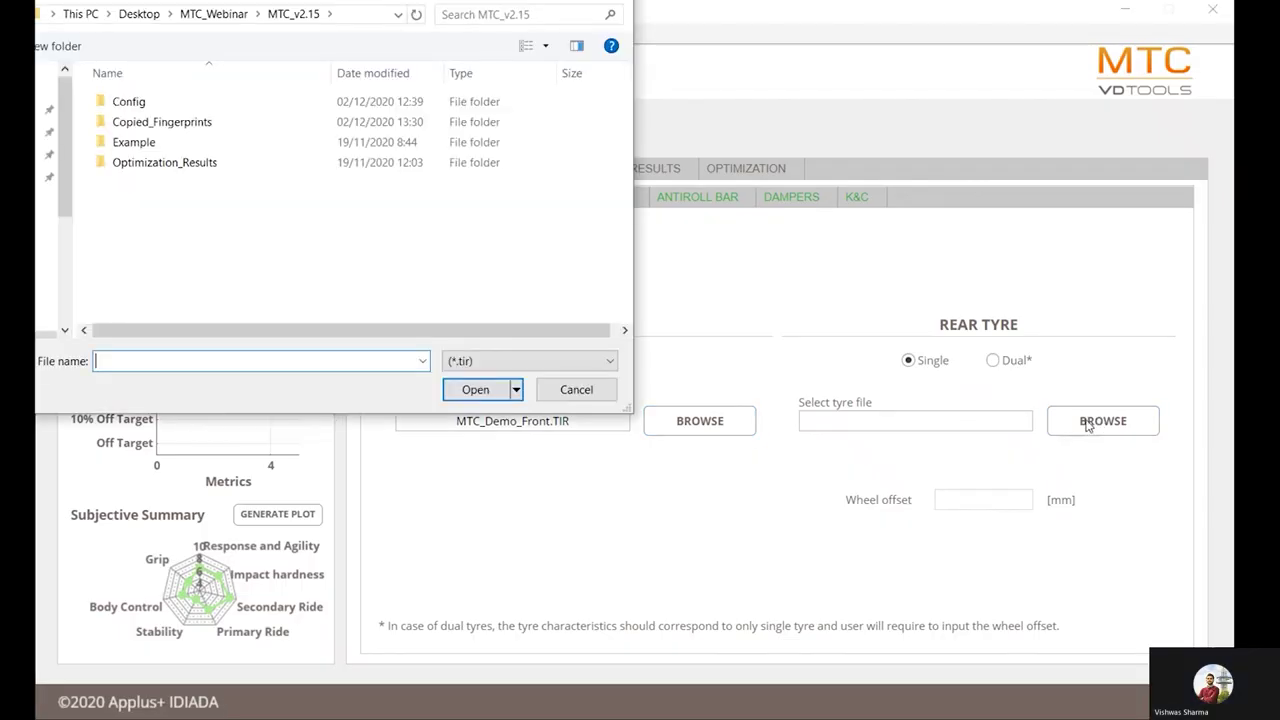
double_click(174, 146)
double_click(173, 107)
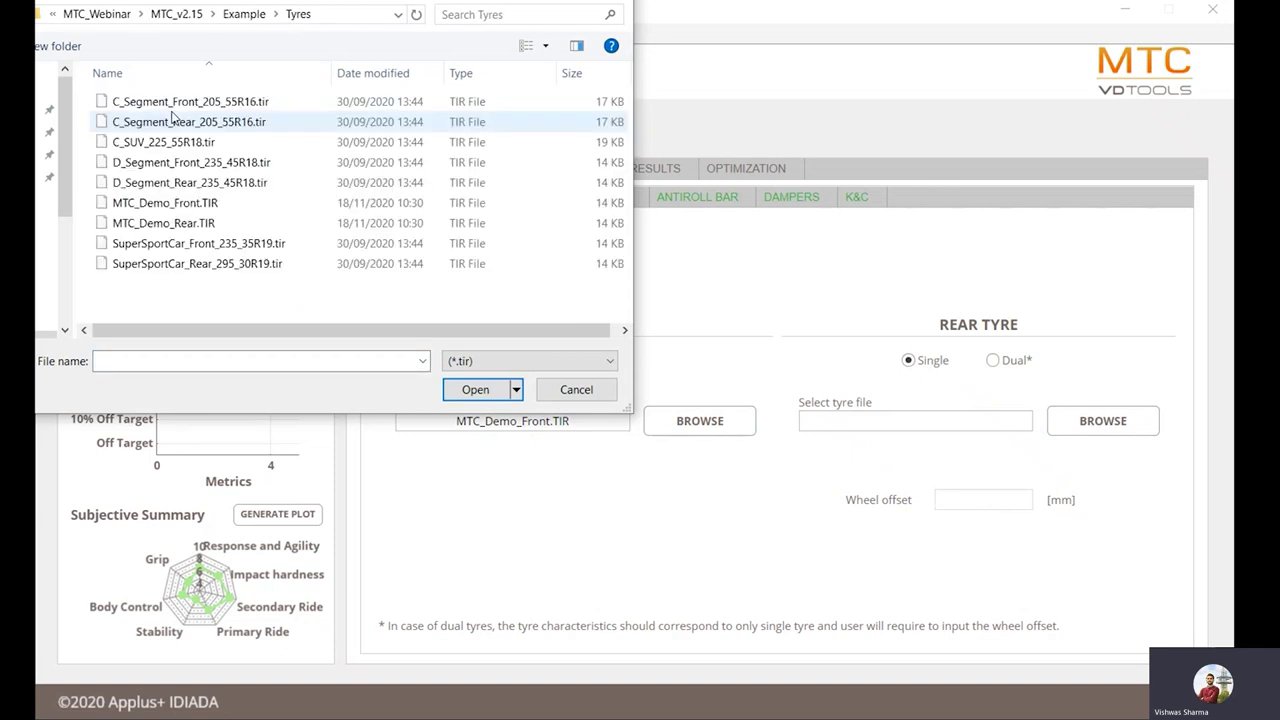
double_click(165, 223)
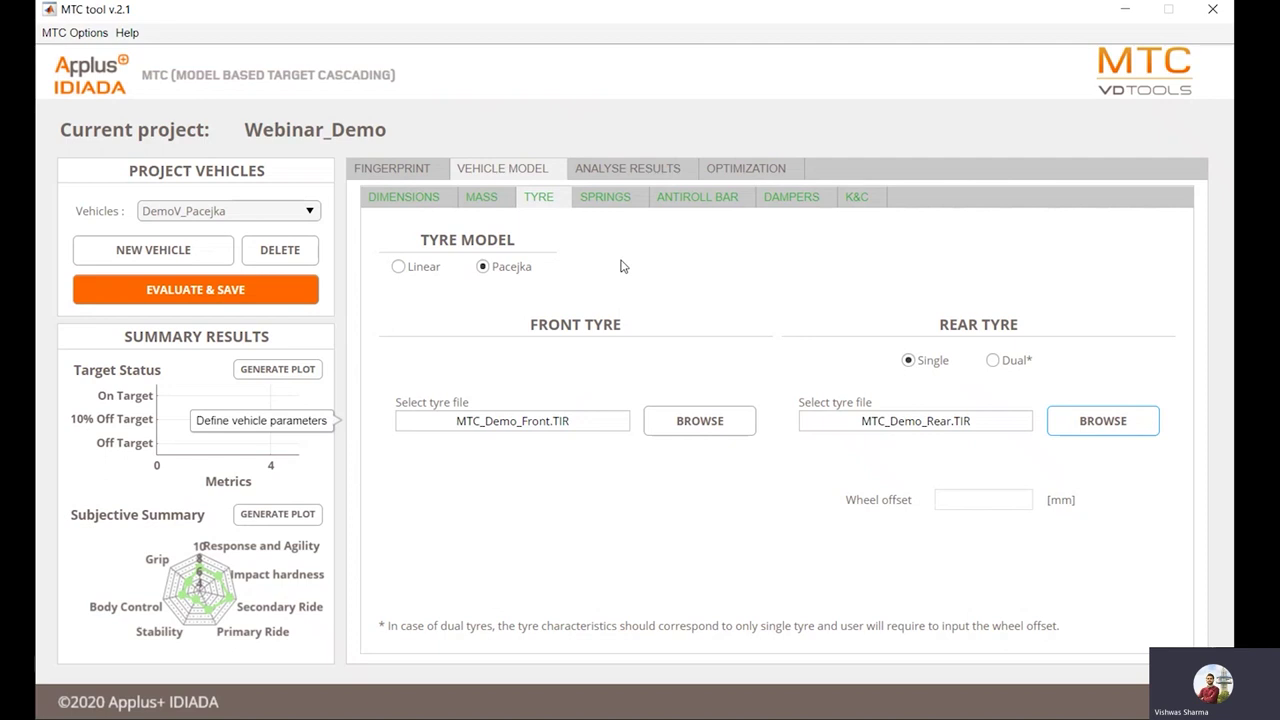
left_click(248, 286)
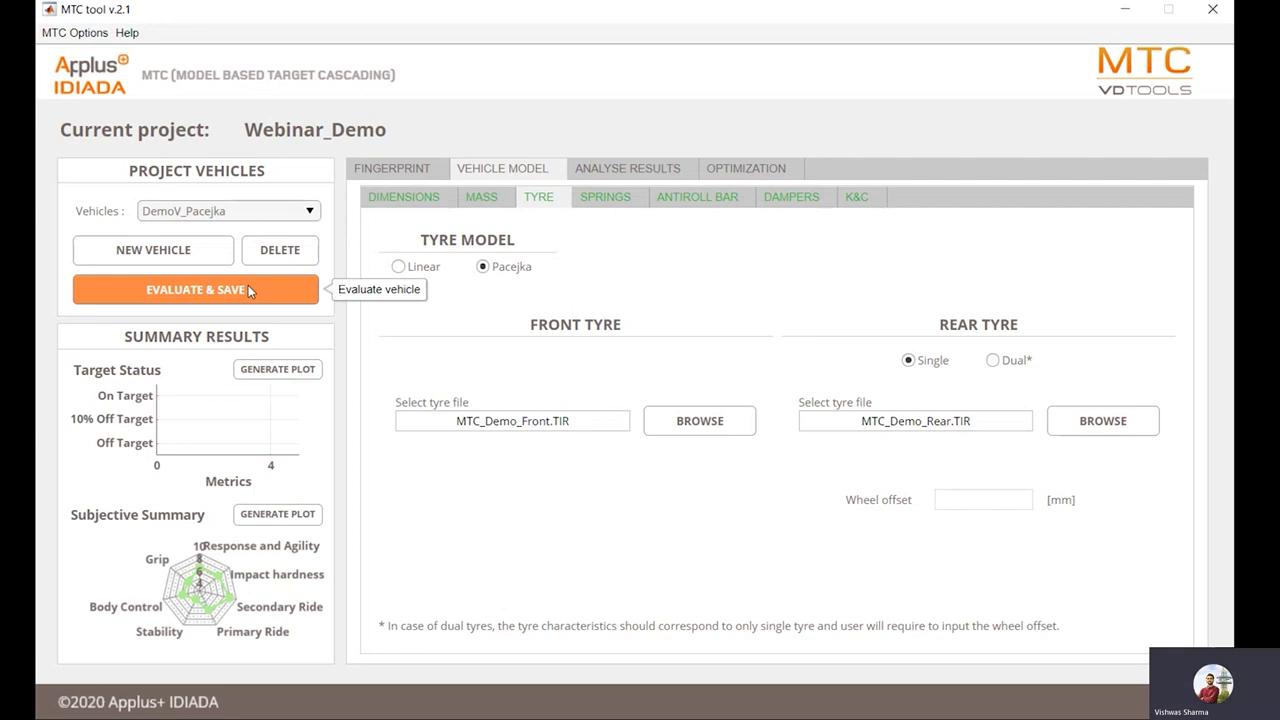
Plot the Steady State results of the linear tyre vehicle and DemoV_Pacejka together
left_click(592, 170)
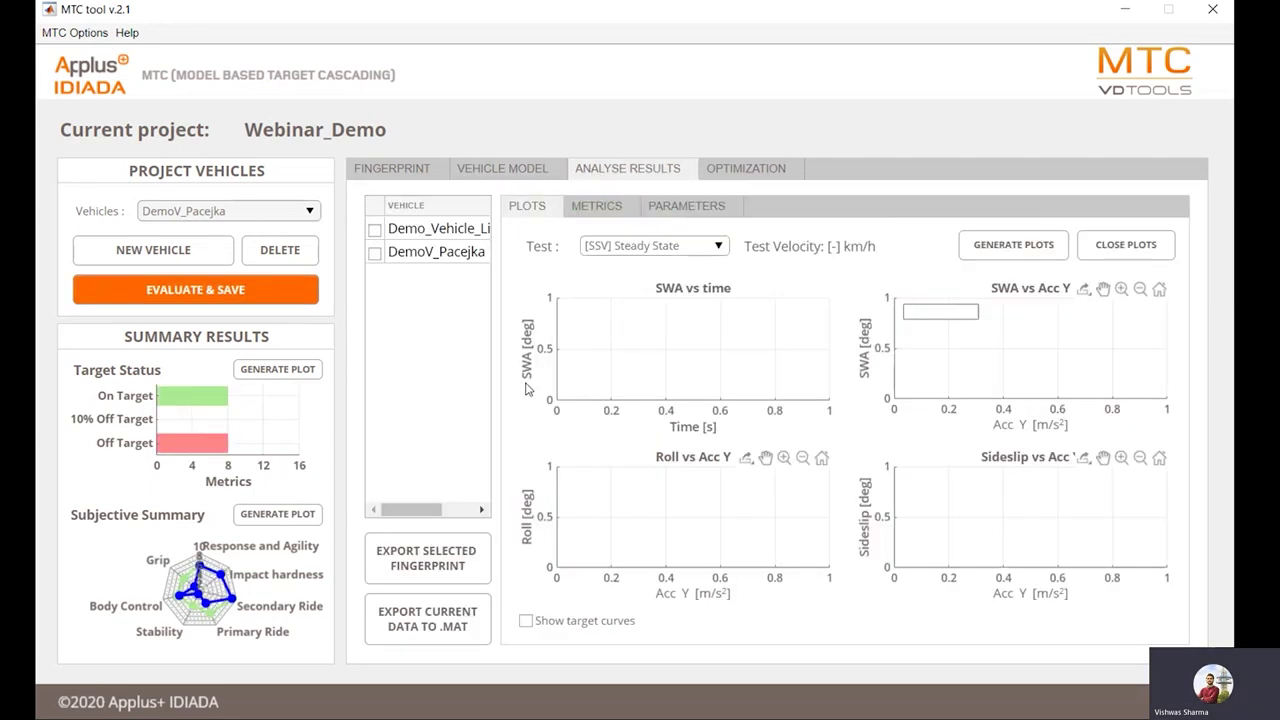
left_click_drag(420, 509, 354, 499)
left_click(374, 231)
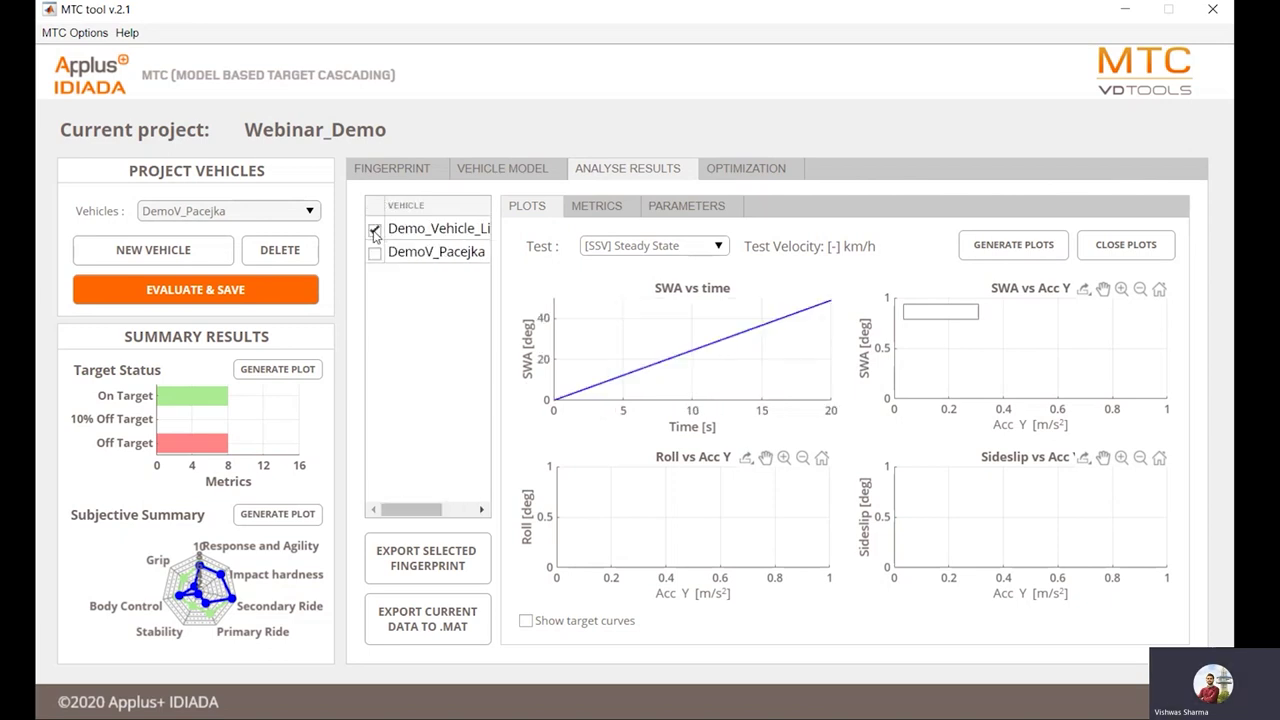
left_click(374, 255)
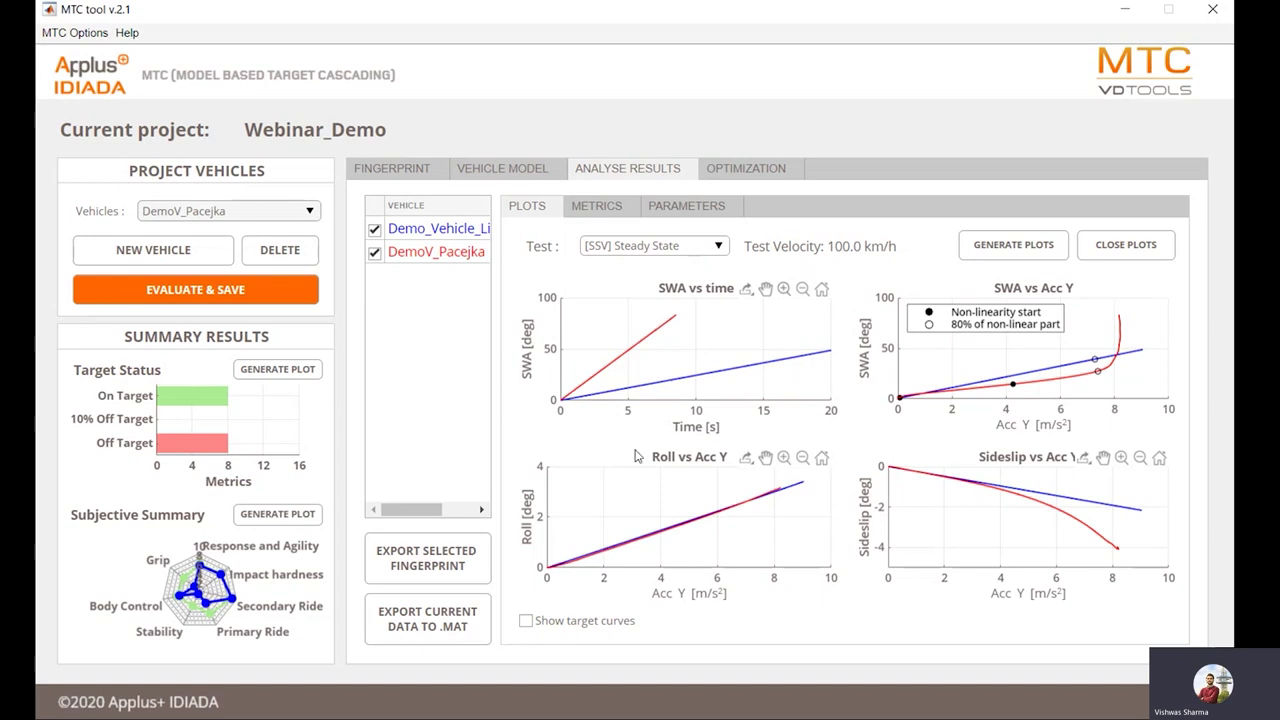
Compare both vehicles' Step Steer and Steady State plots and check their metrics against the targets
left_click(672, 250)
left_click(652, 294)
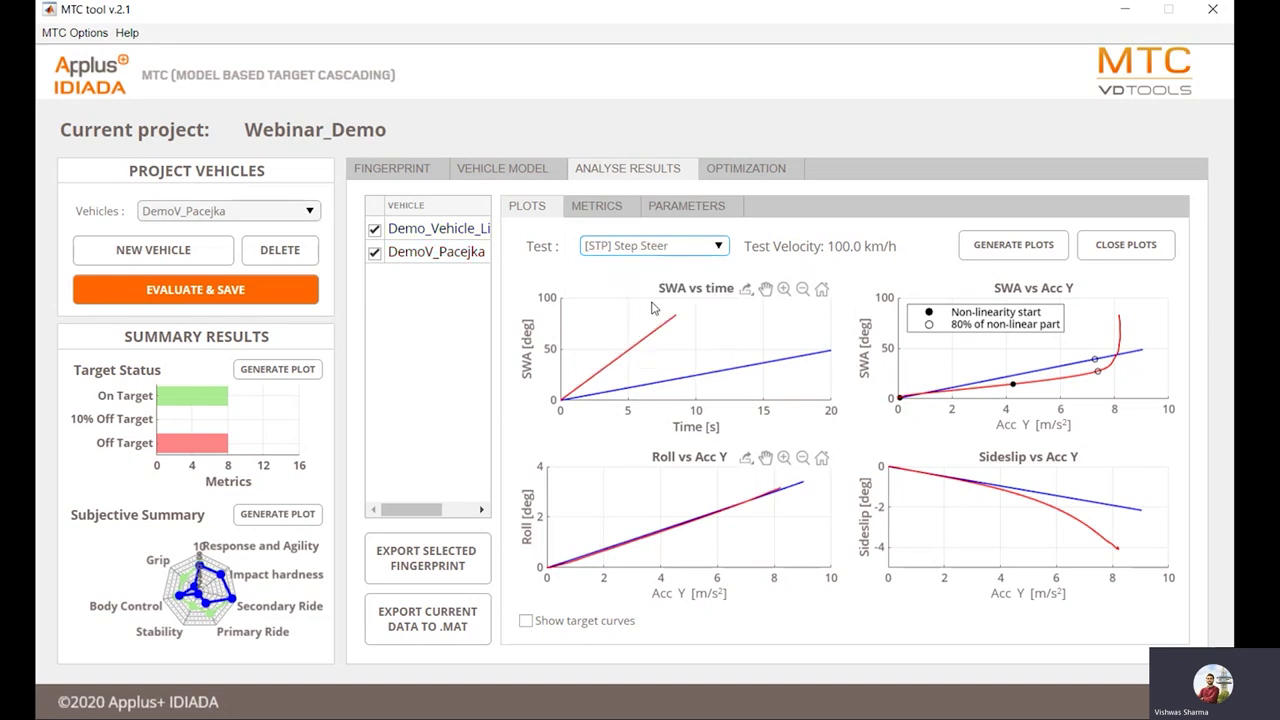
left_click(660, 250)
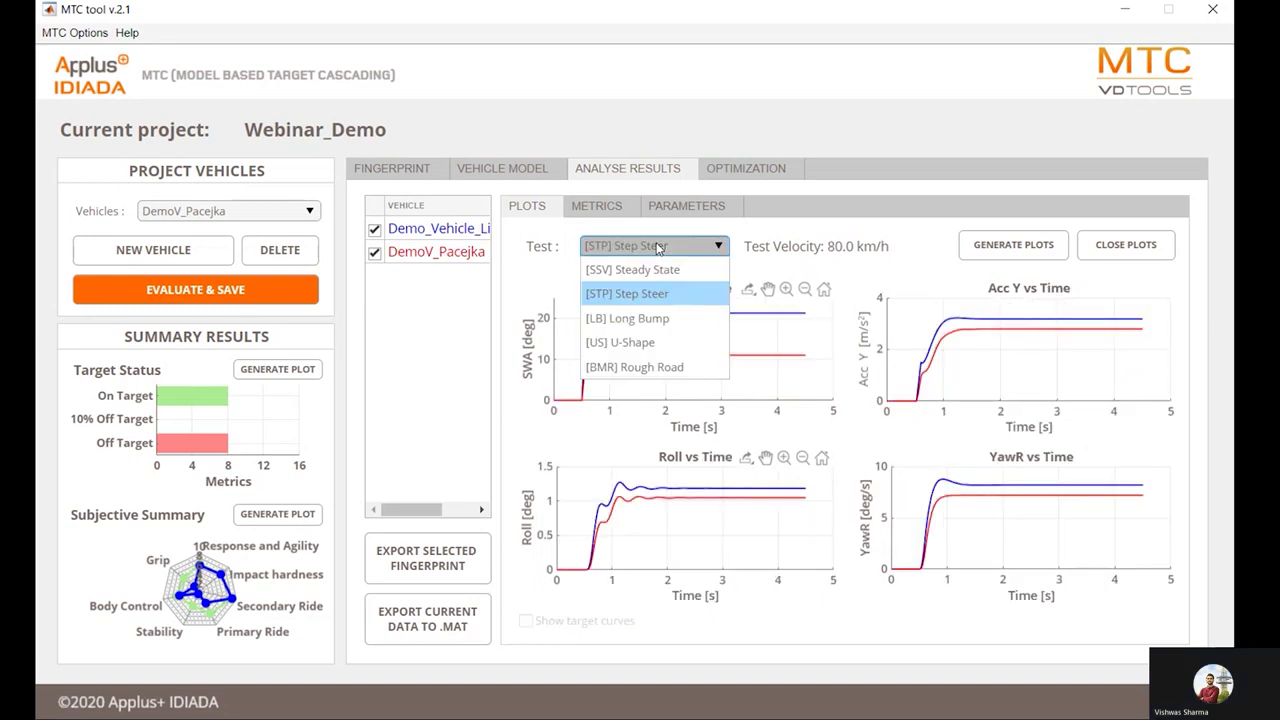
left_click(643, 267)
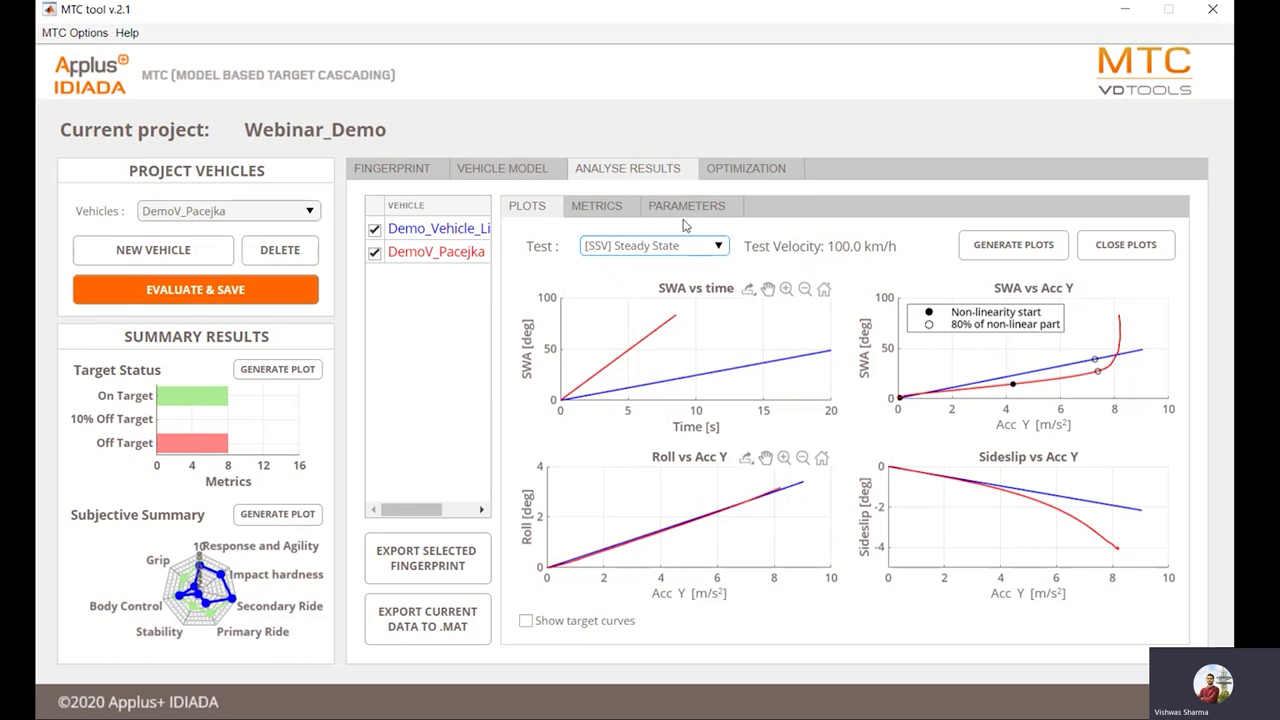
left_click(617, 205)
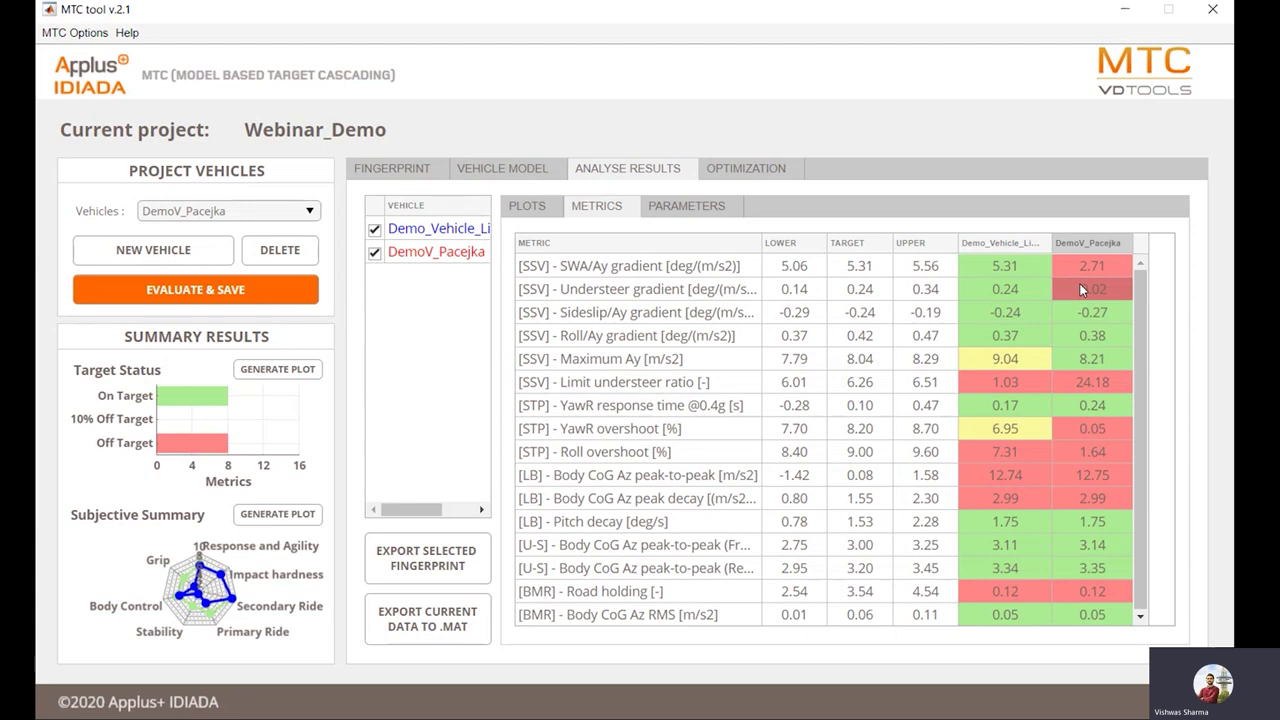
Review the vehicle model's K&C and spring parameters and evaluate and save DemoV_KNC
left_click(543, 170)
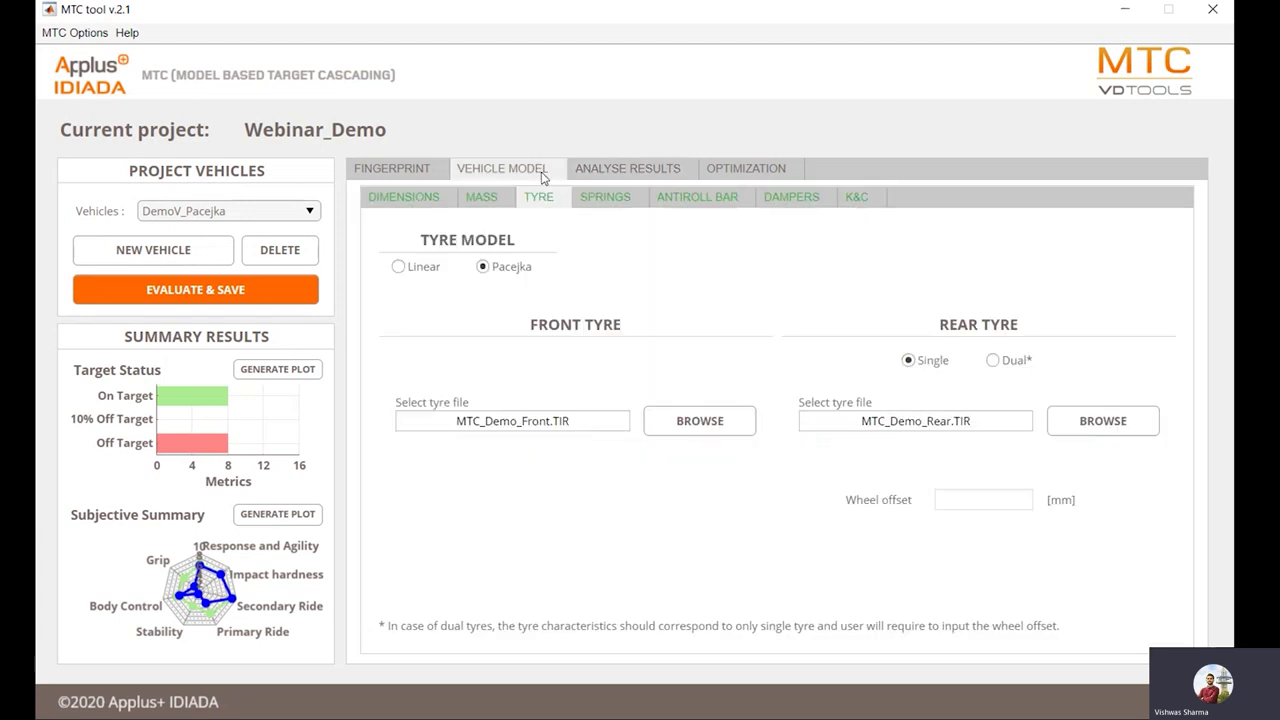
left_click(857, 198)
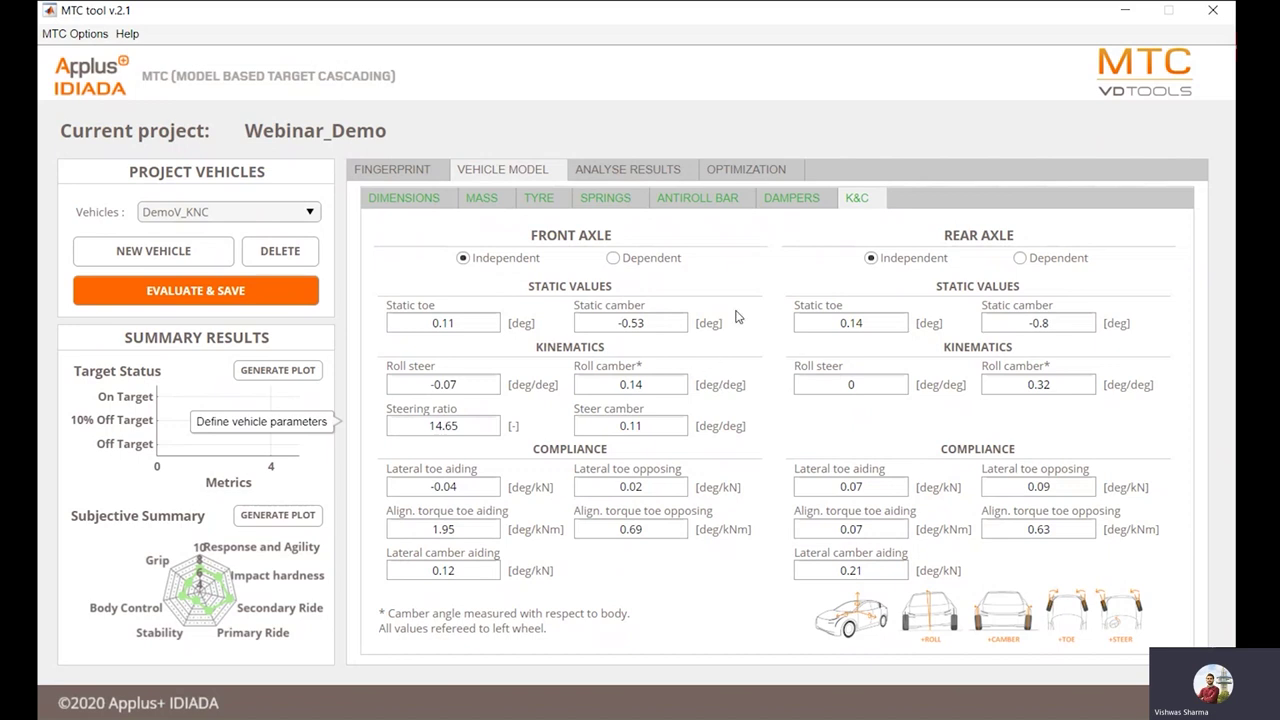
left_click(608, 200)
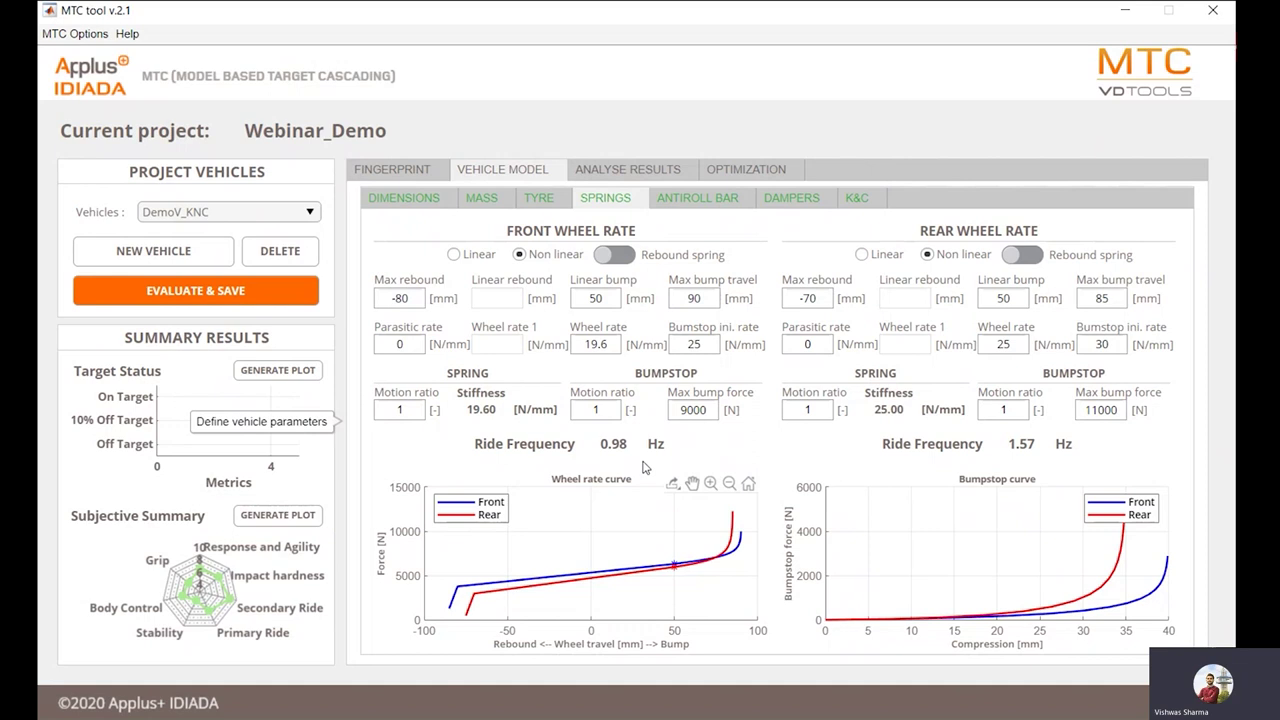
left_click(224, 298)
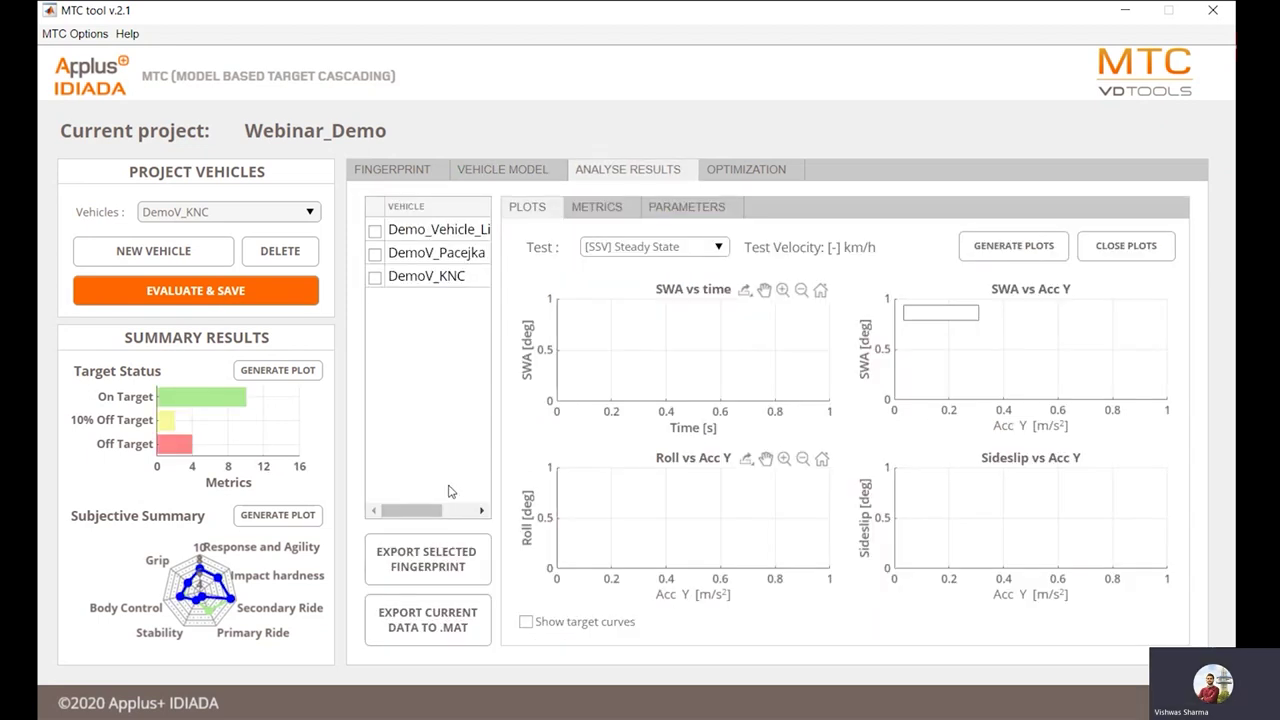
Plot the Steady State results of the linear tyre vehicle, DemoV_Pacejka and DemoV_KNC together
mouse_move(411, 510)
left_mouse_down()
mouse_move(470, 510)
mouse_move(408, 510)
left_mouse_up()
left_click(375, 231)
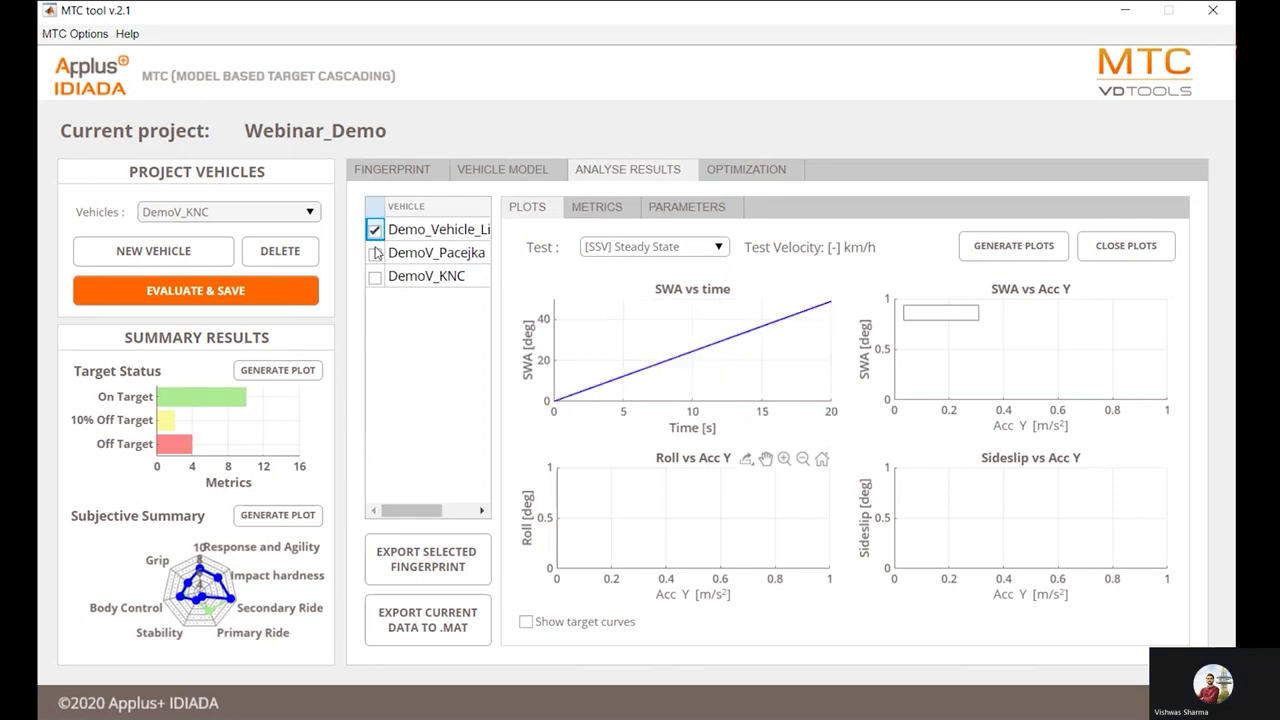
left_click(374, 255)
left_click(375, 277)
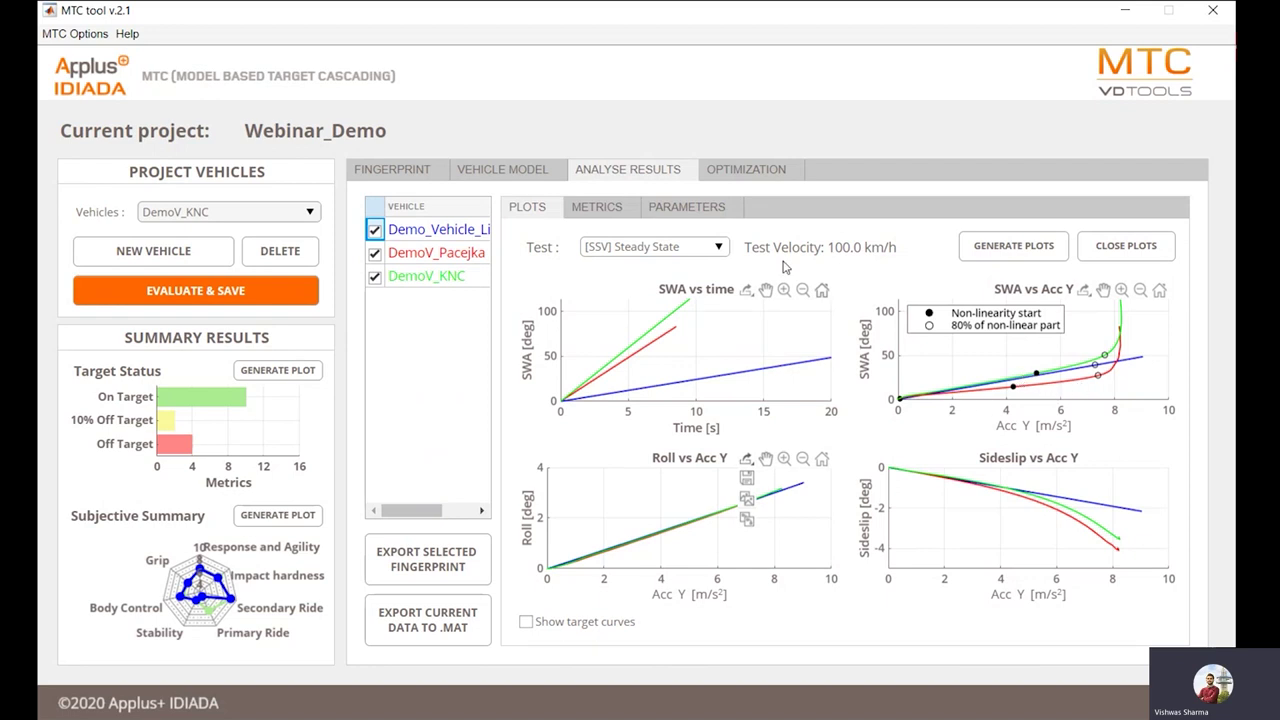
Compare the metrics of all three vehicles, narrowing the columns of the linear tyre vehicle and DemoV_Pacejka
left_click(614, 217)
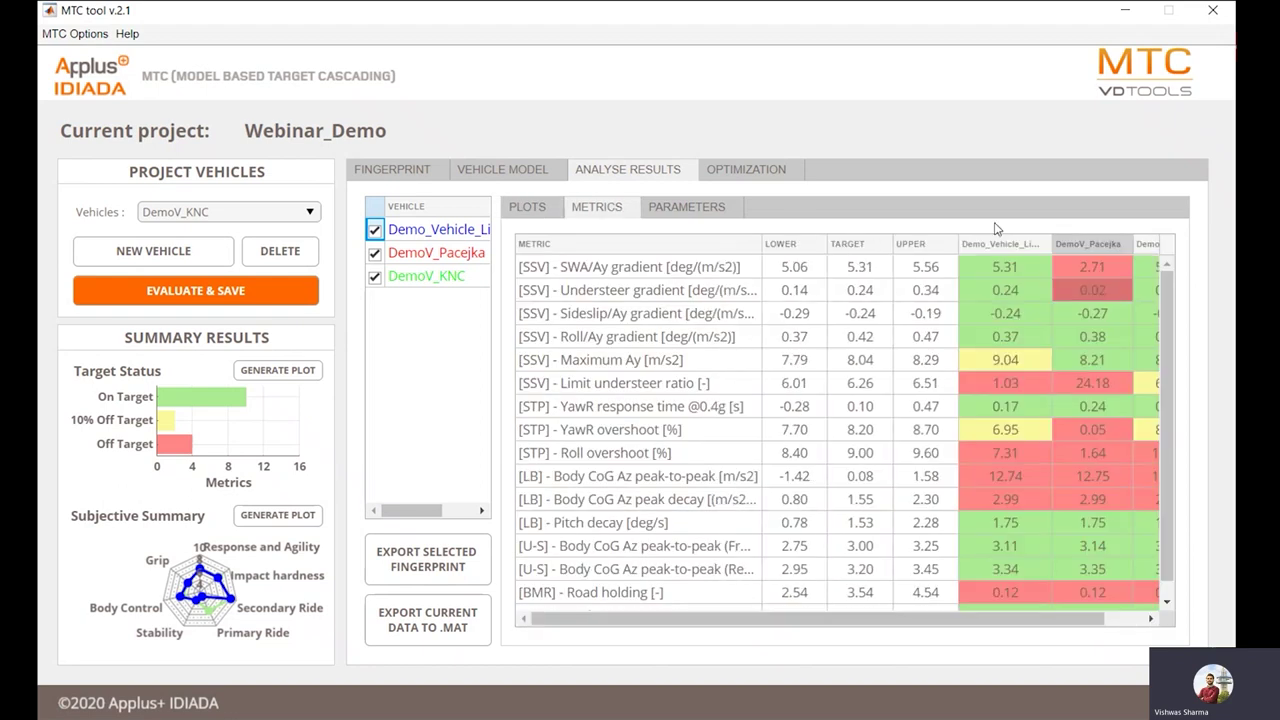
left_click_drag(1050, 243, 1019, 241)
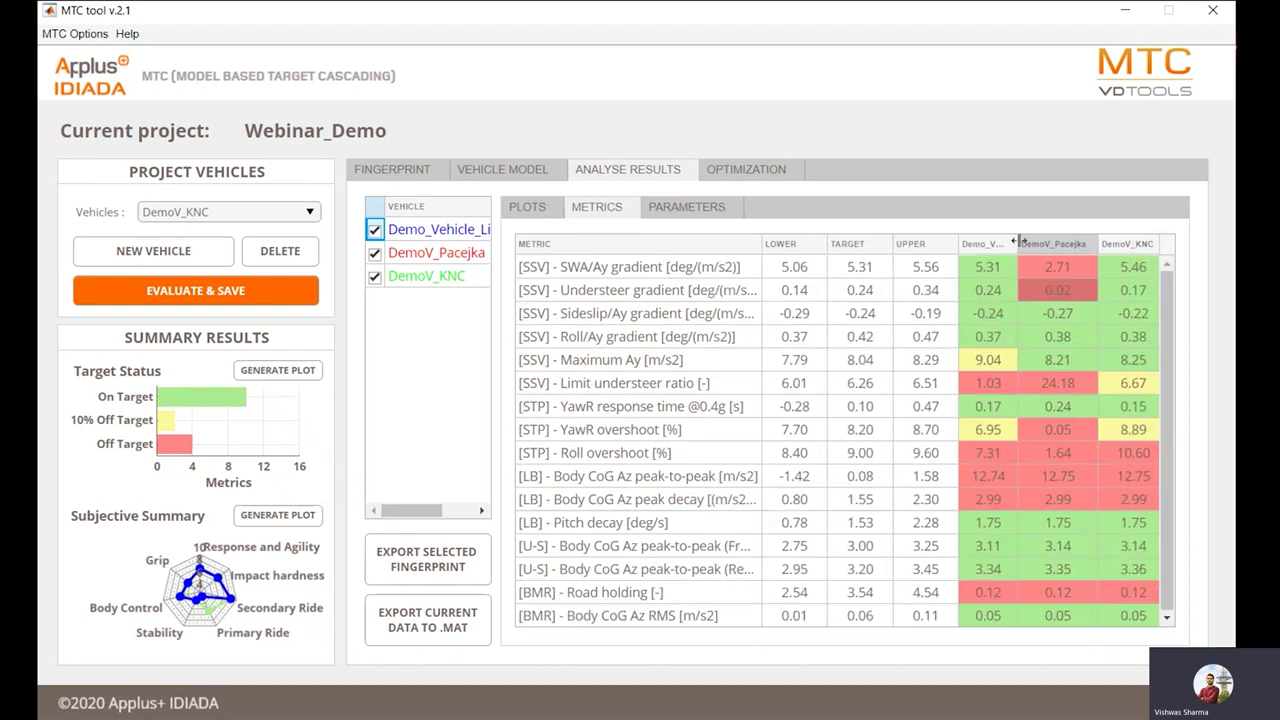
left_click_drag(1097, 243, 1073, 243)
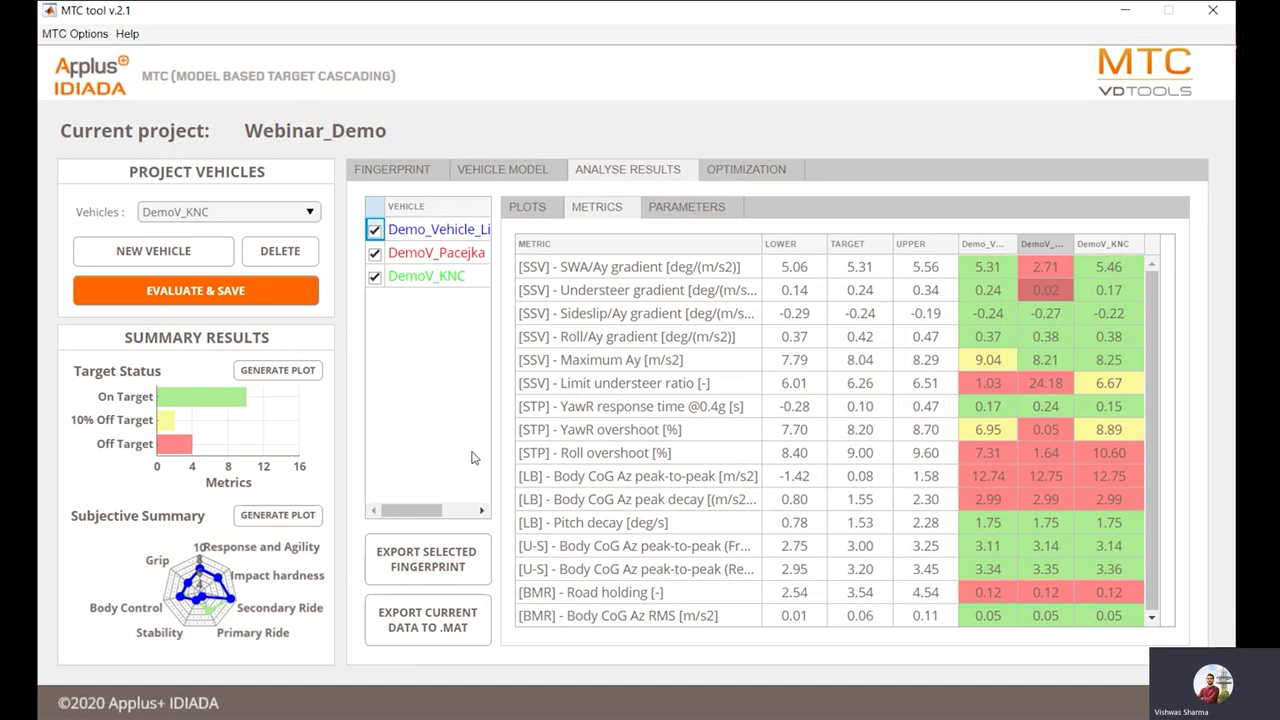
Export the three selected vehicles' fingerprint and view the image Obj_SDNA_Fingerprint_p1_20201202_140708 from the Copied_Fingerprints folder
left_click(446, 566)
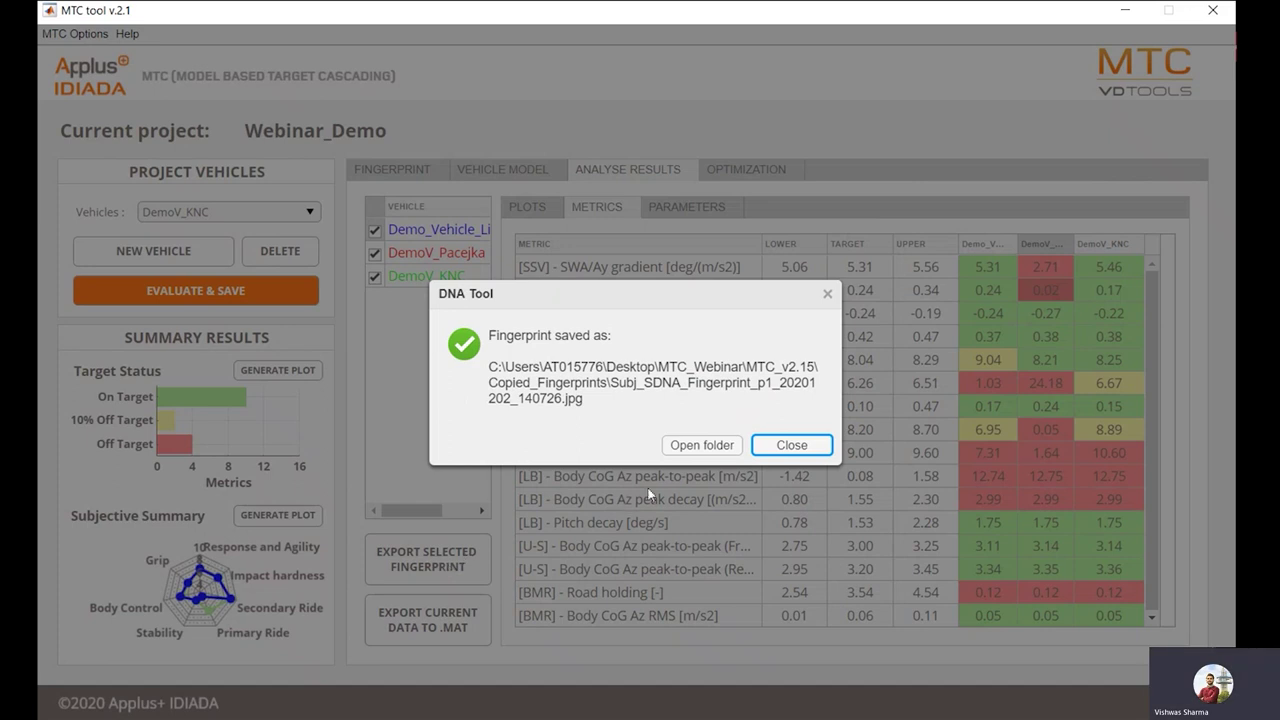
left_click(700, 446)
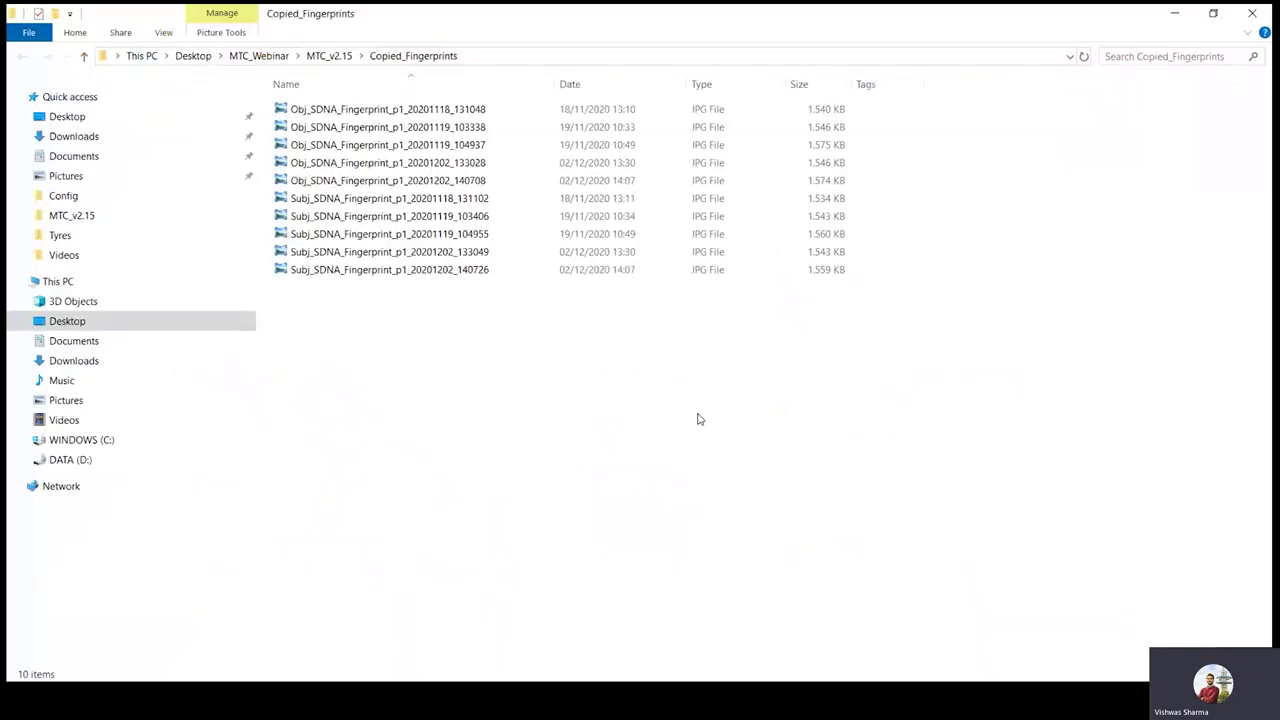
double_click(439, 186)
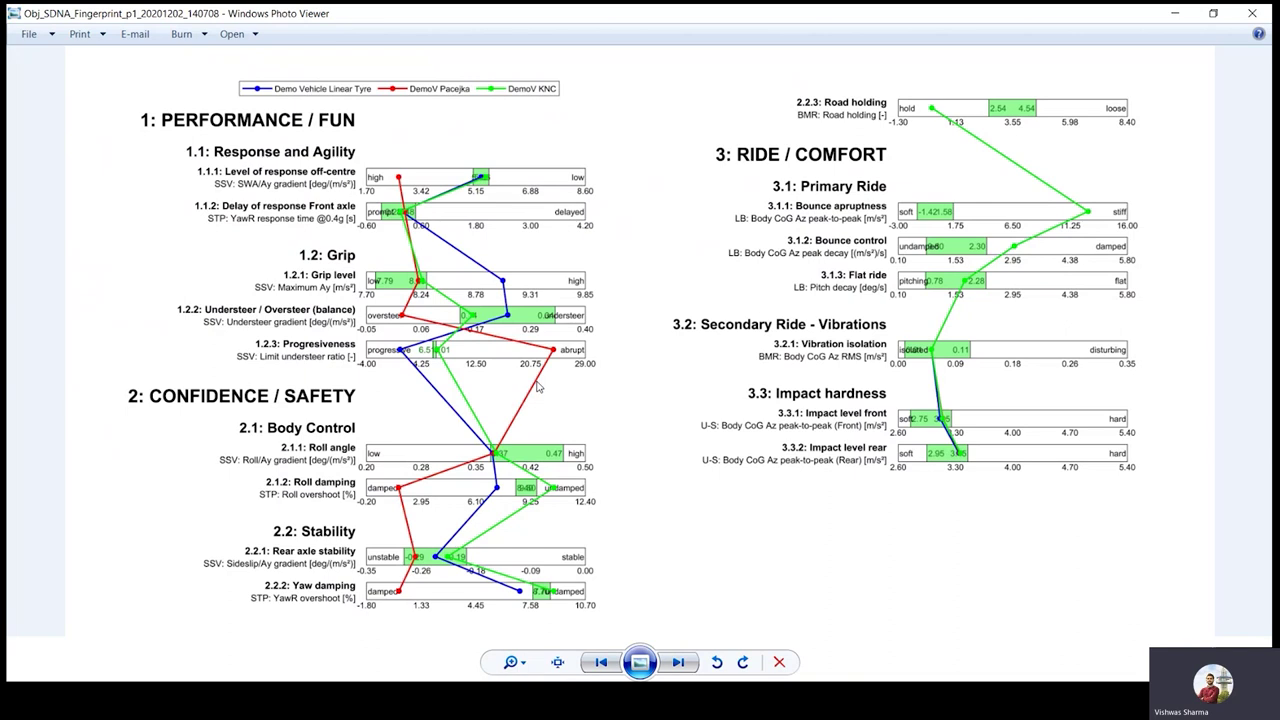
key("Left")
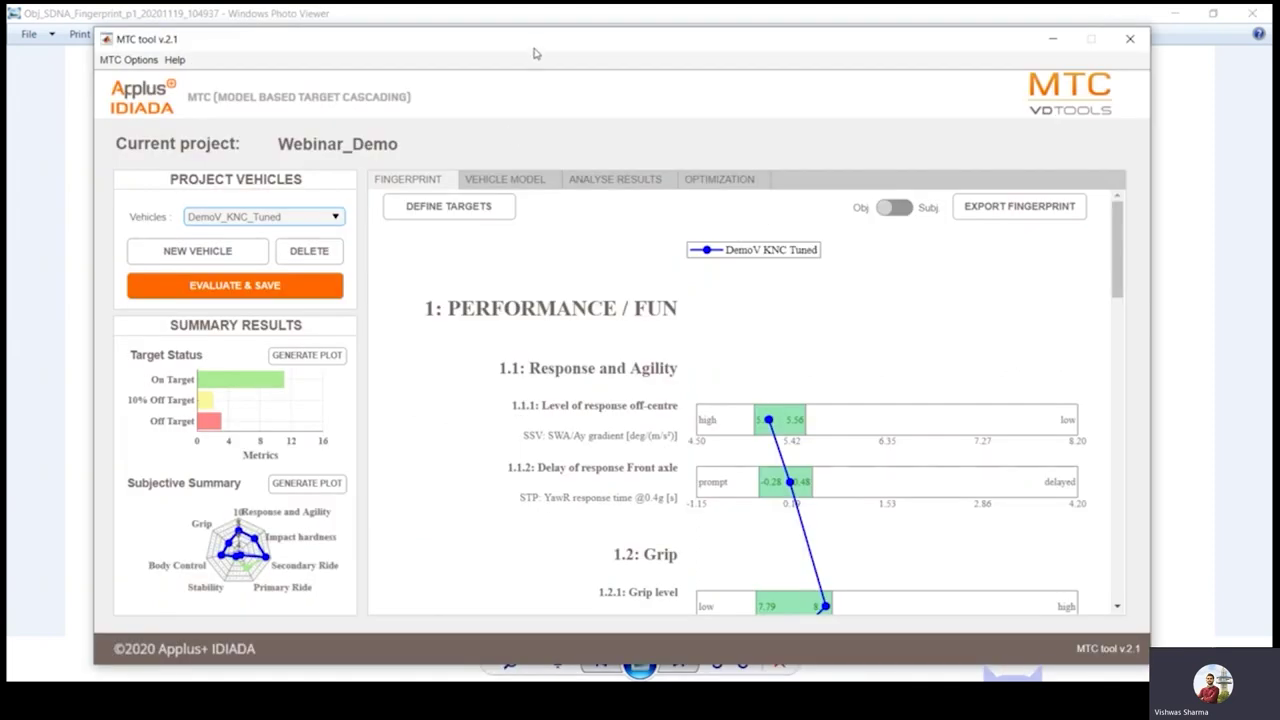
Return to the MTC tool and create a new vehicle named User_Case_EV from the existing DemoV_KNC_Tuned
left_click_drag(535, 47, 548, 47)
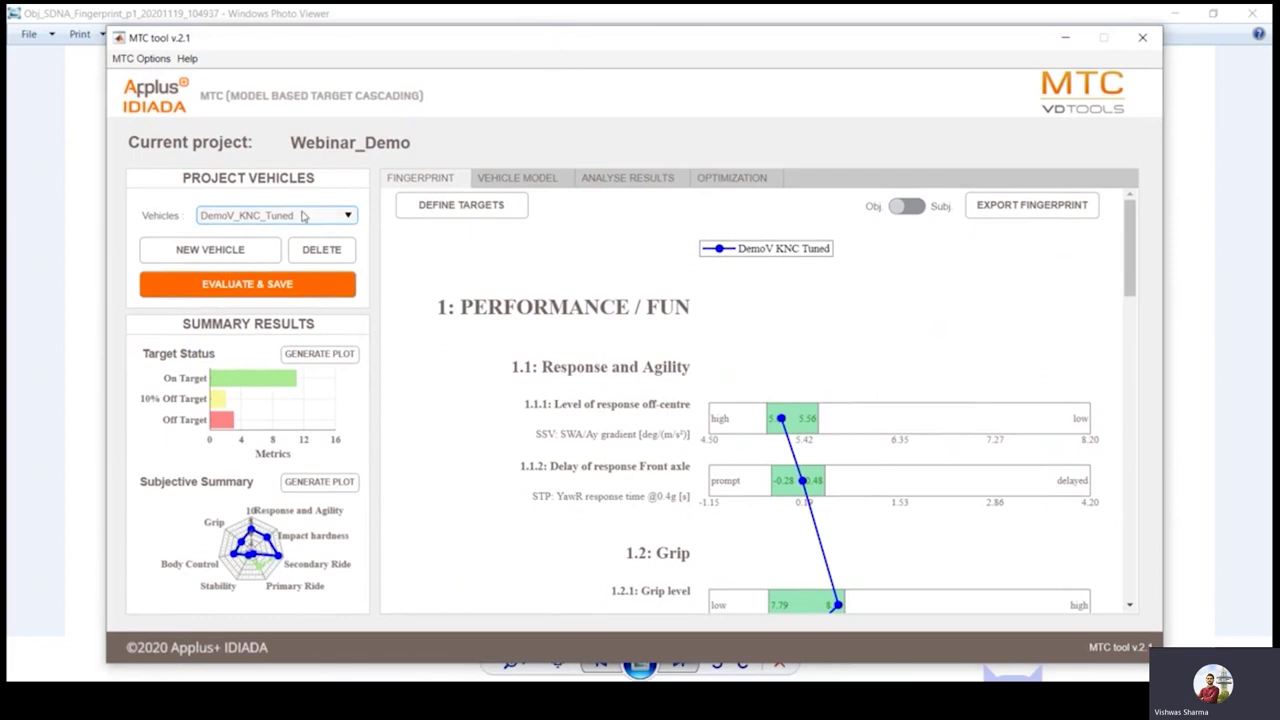
left_click(240, 249)
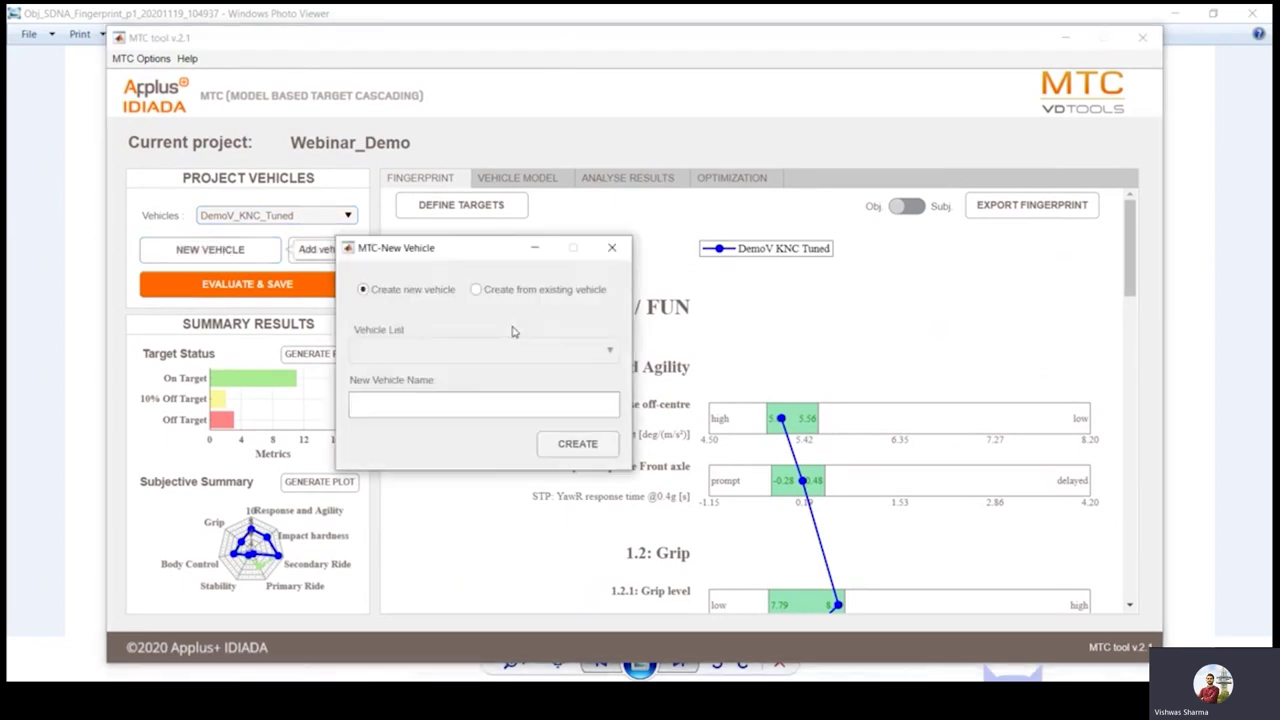
left_click(632, 293)
left_click(640, 354)
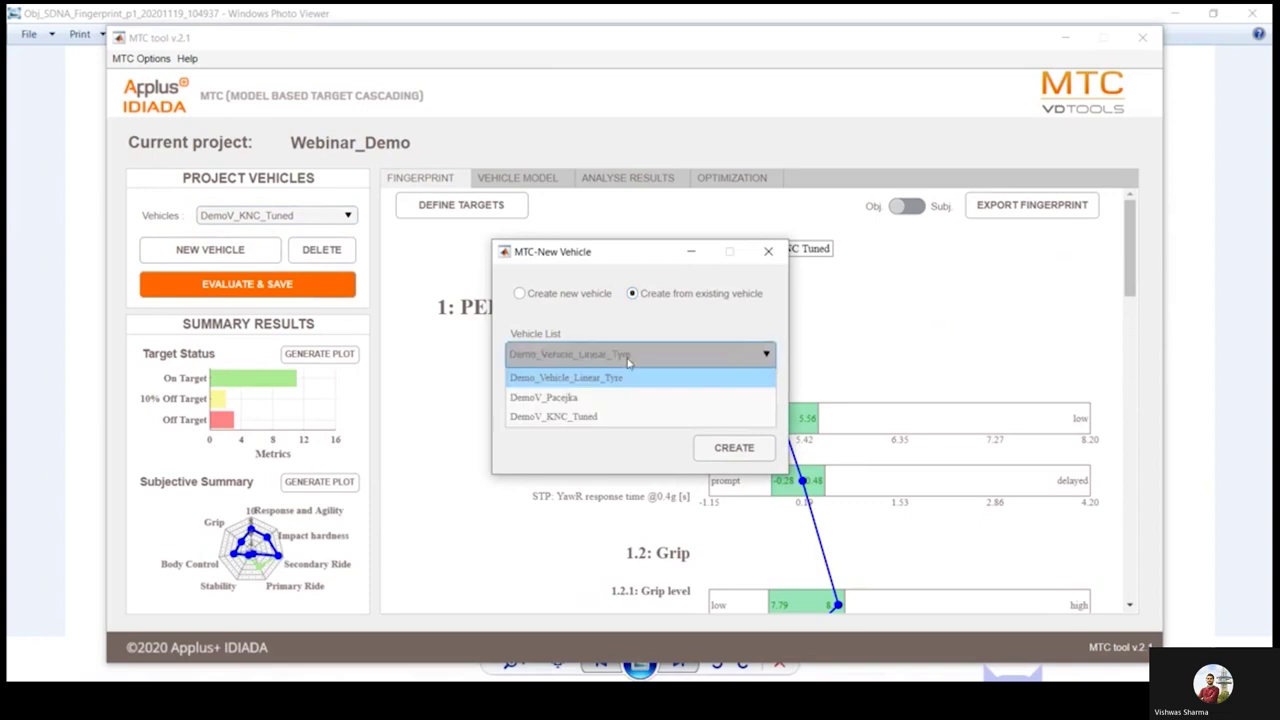
left_click(590, 414)
left_click(601, 409)
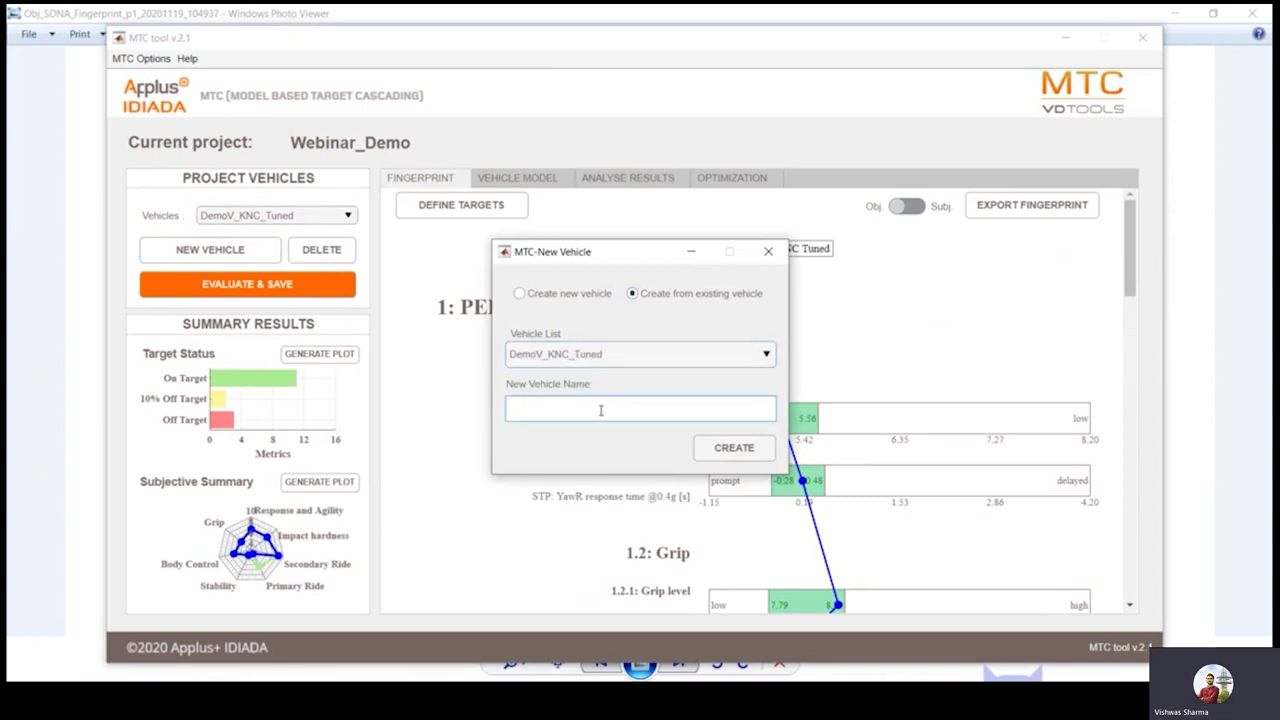
type("User_Case_EV")
left_click(724, 449)
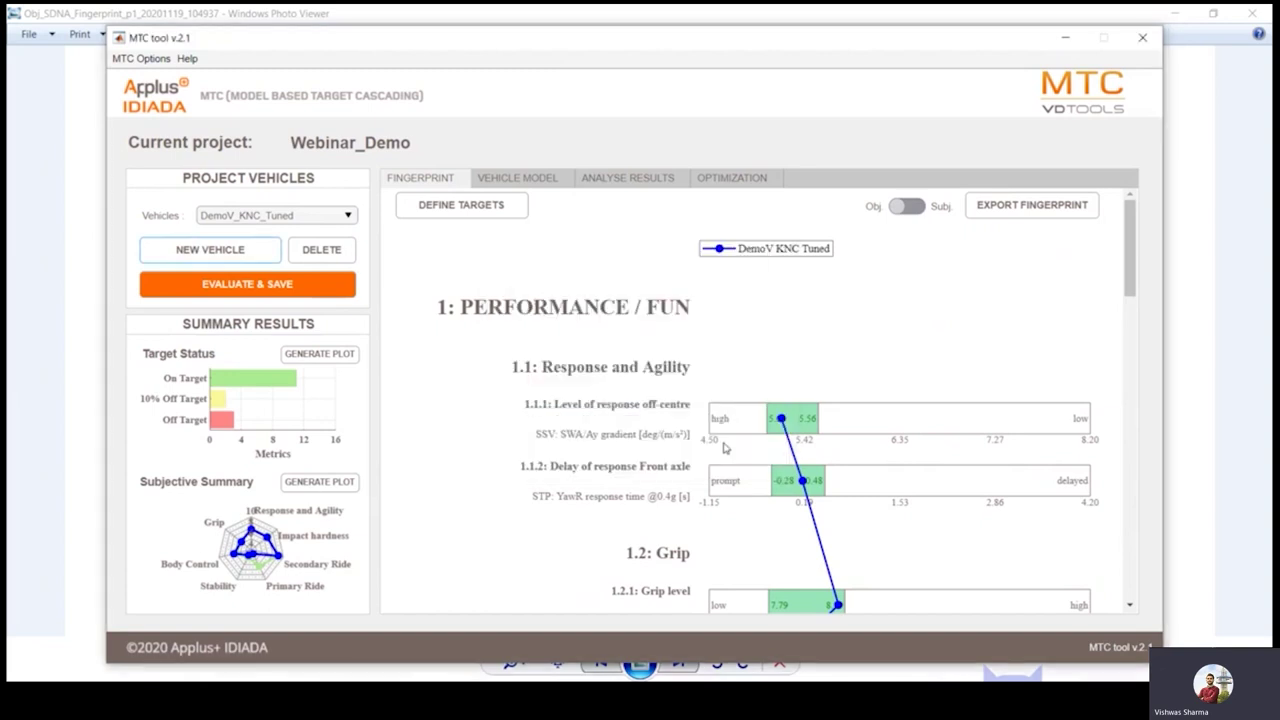
Set the overall mass of User_Case_EV to 2150 kg in its mass properties
left_click(526, 180)
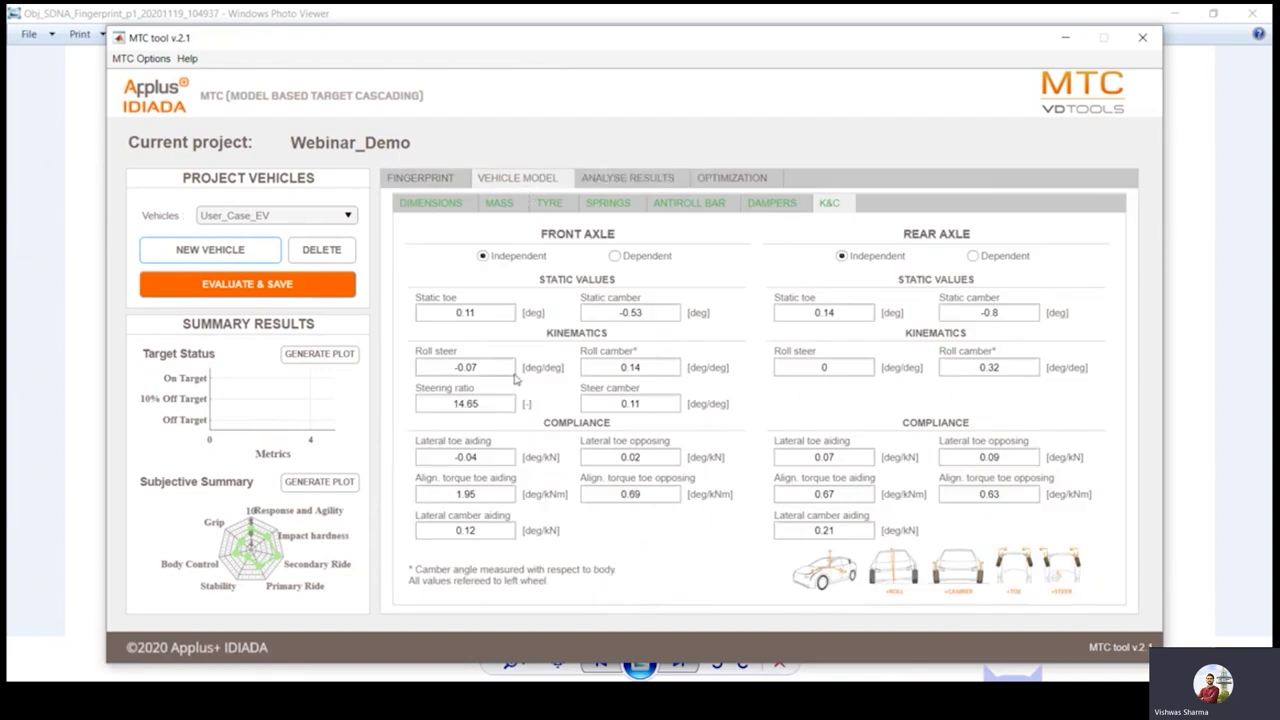
left_click(508, 205)
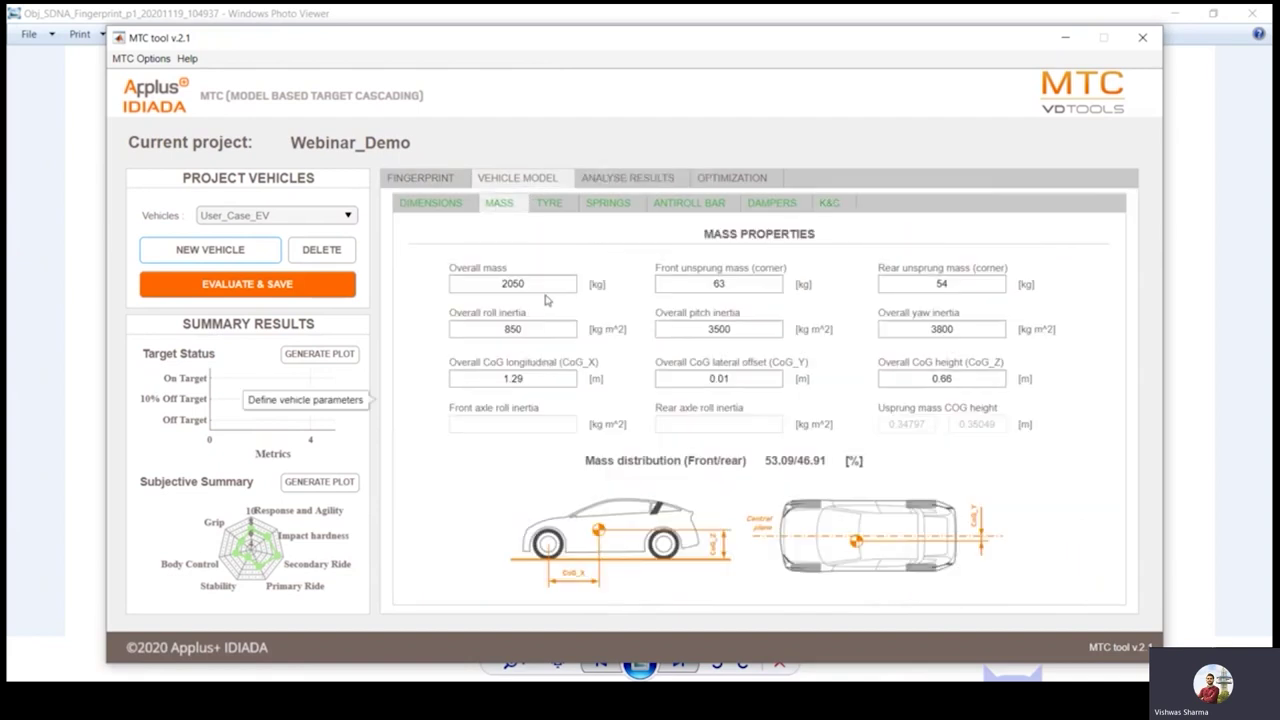
left_click(513, 285)
key("BackSpace")
type("1")
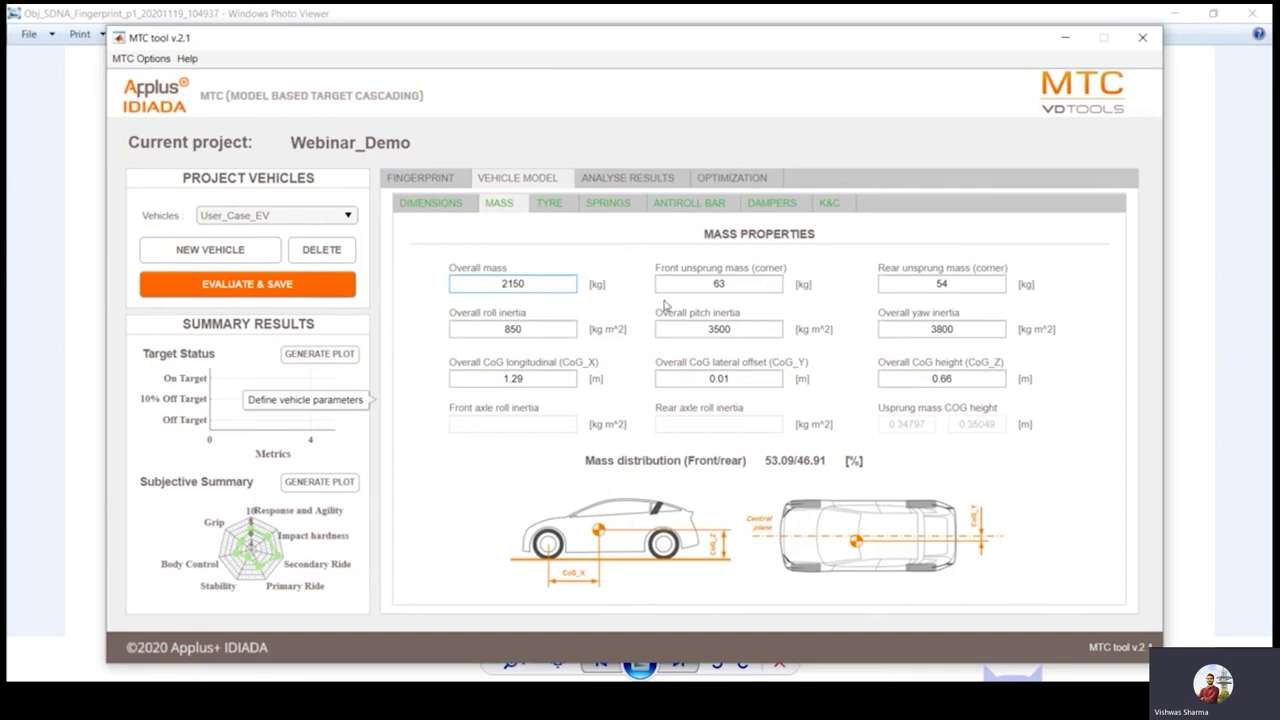
Set the overall CoG longitudinal position of User_Case_EV to 1.36 m and its CoG height to 0.63 m
left_click(518, 379)
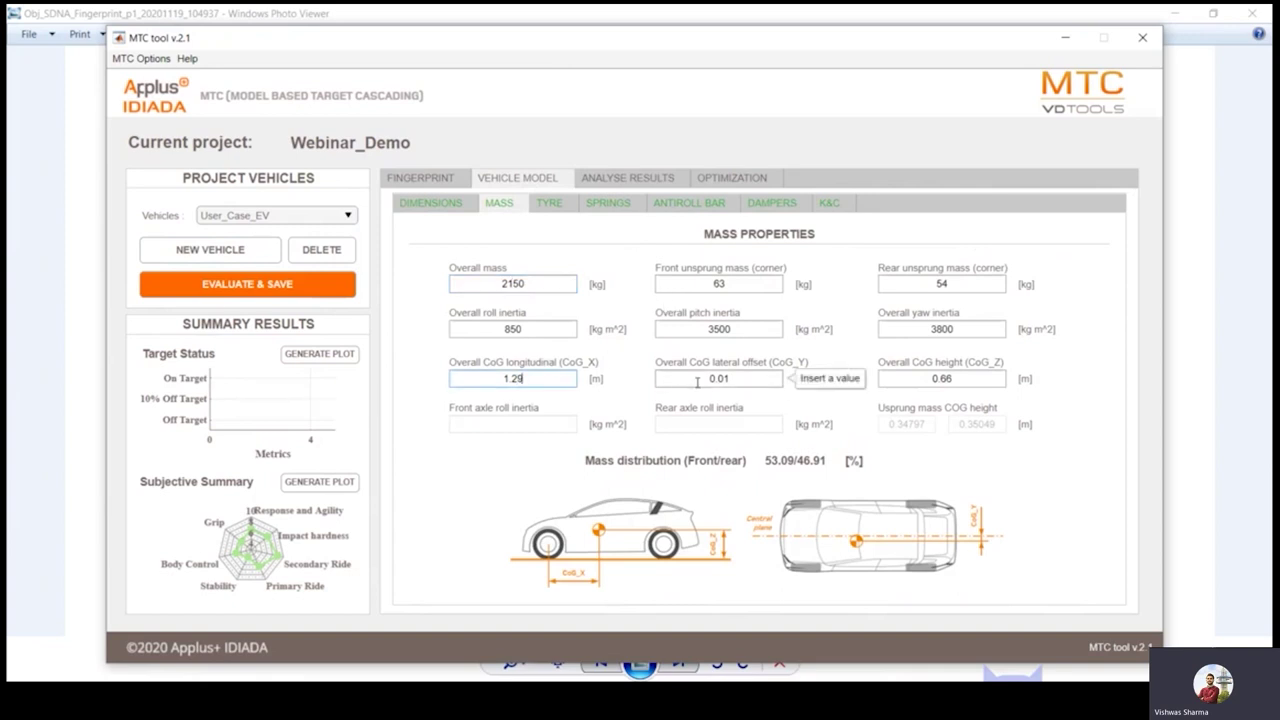
key("BackSpace")
key("BackSpace")
type("36")
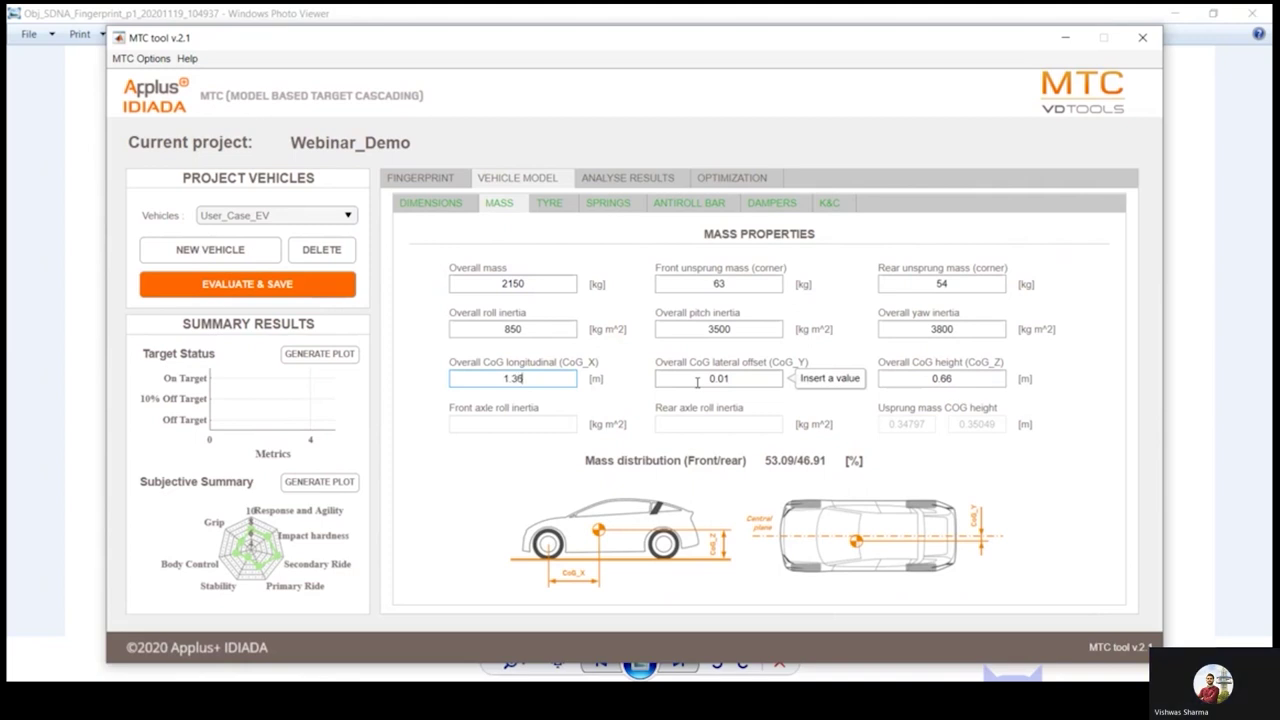
left_click(964, 378)
key("BackSpace")
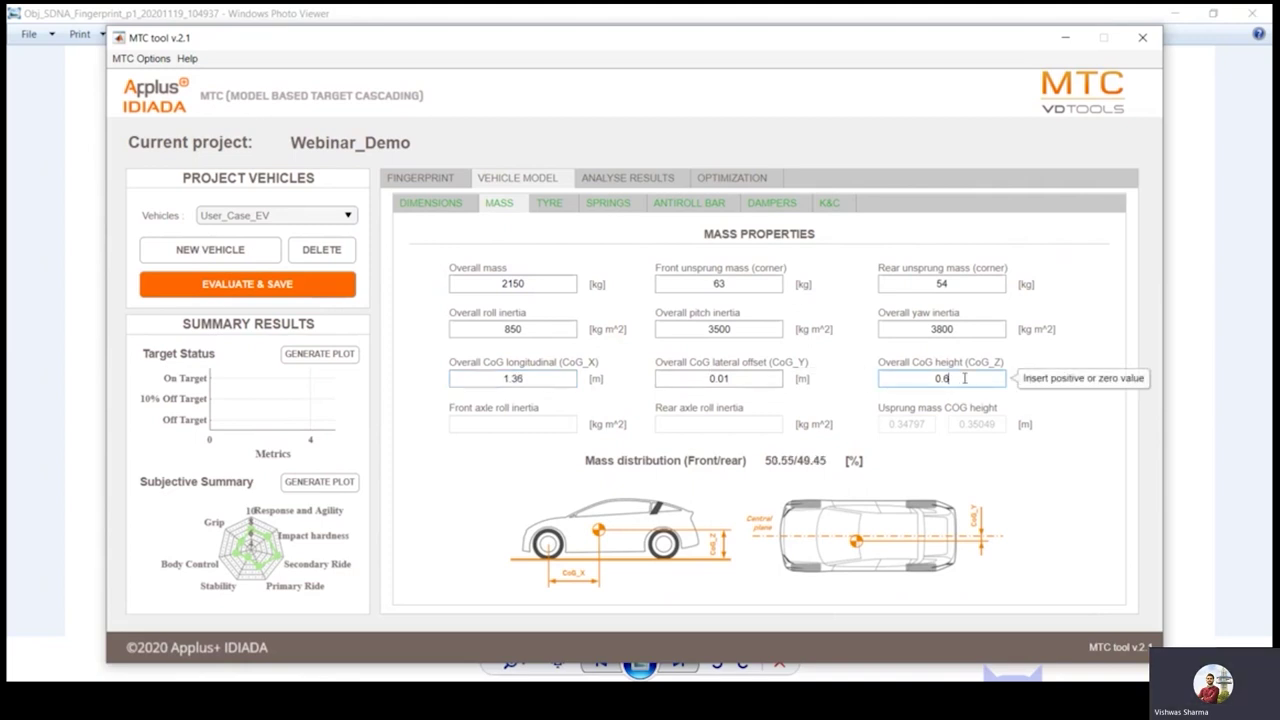
type("3")
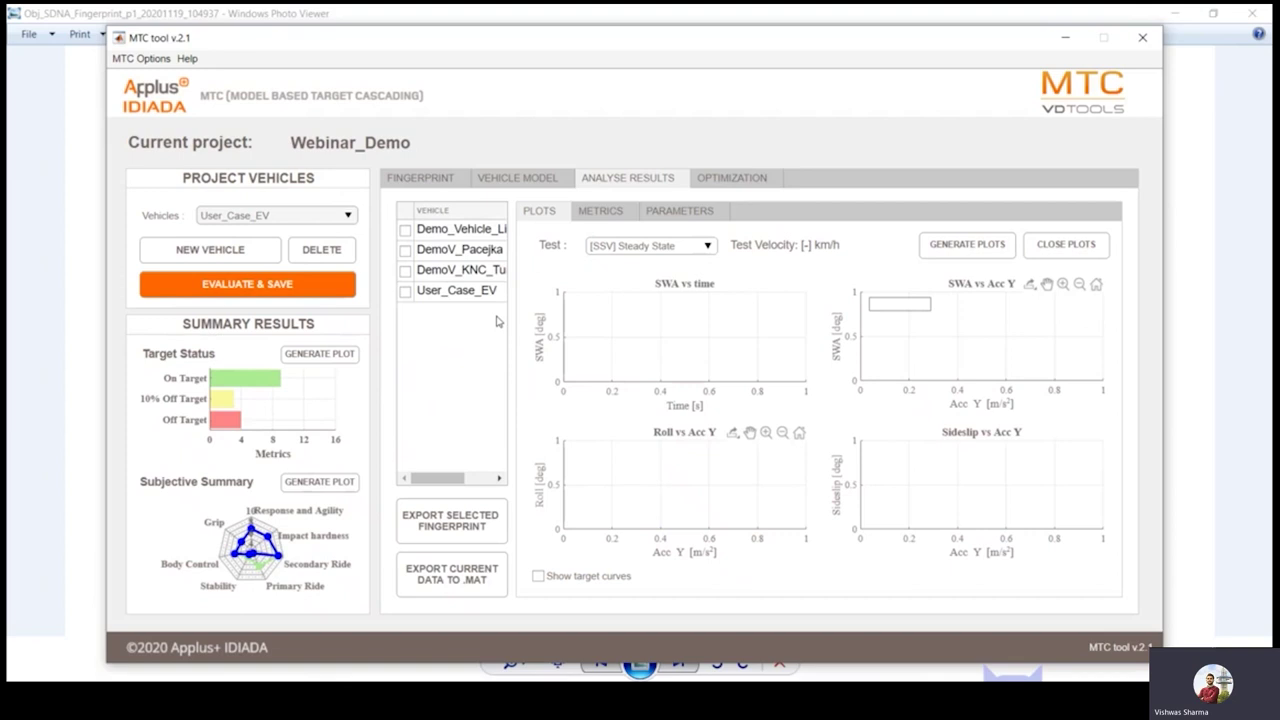
Compare the steady-state plots and metrics of DemoV_KNC_Tuned and User_Case_EV, and view the User_Case_EV fingerprint
left_click(405, 270)
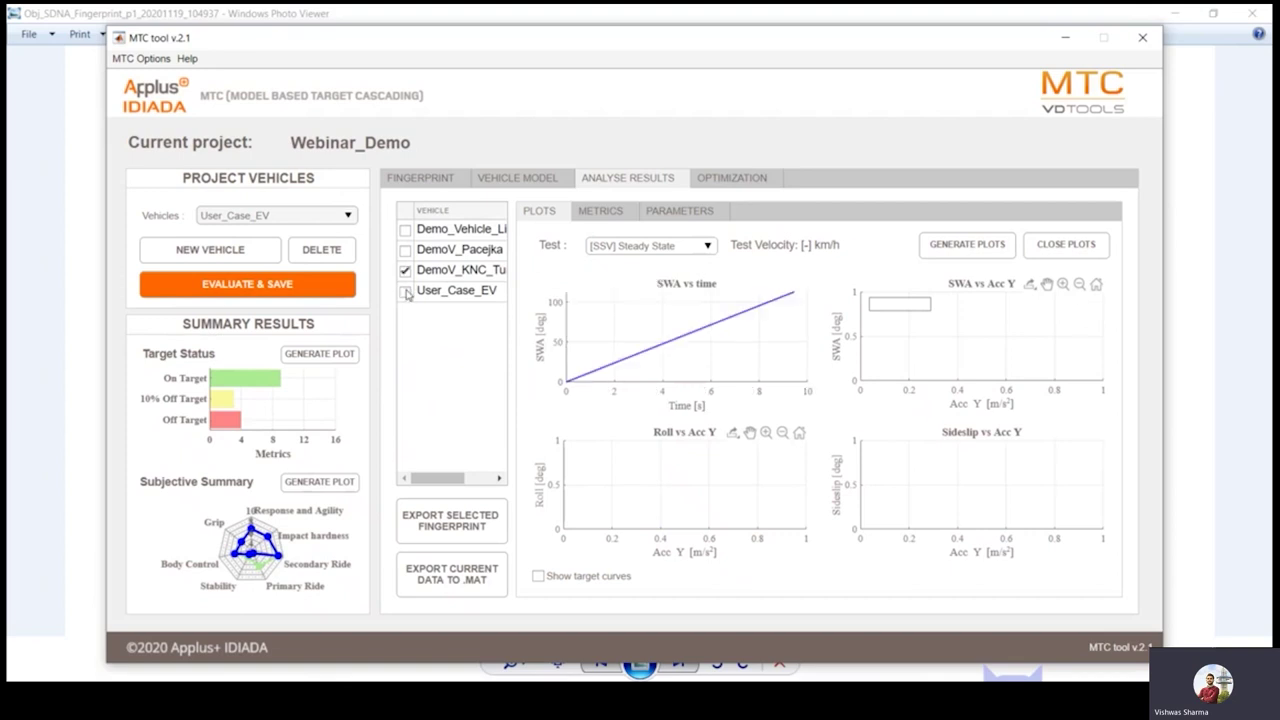
left_click(405, 291)
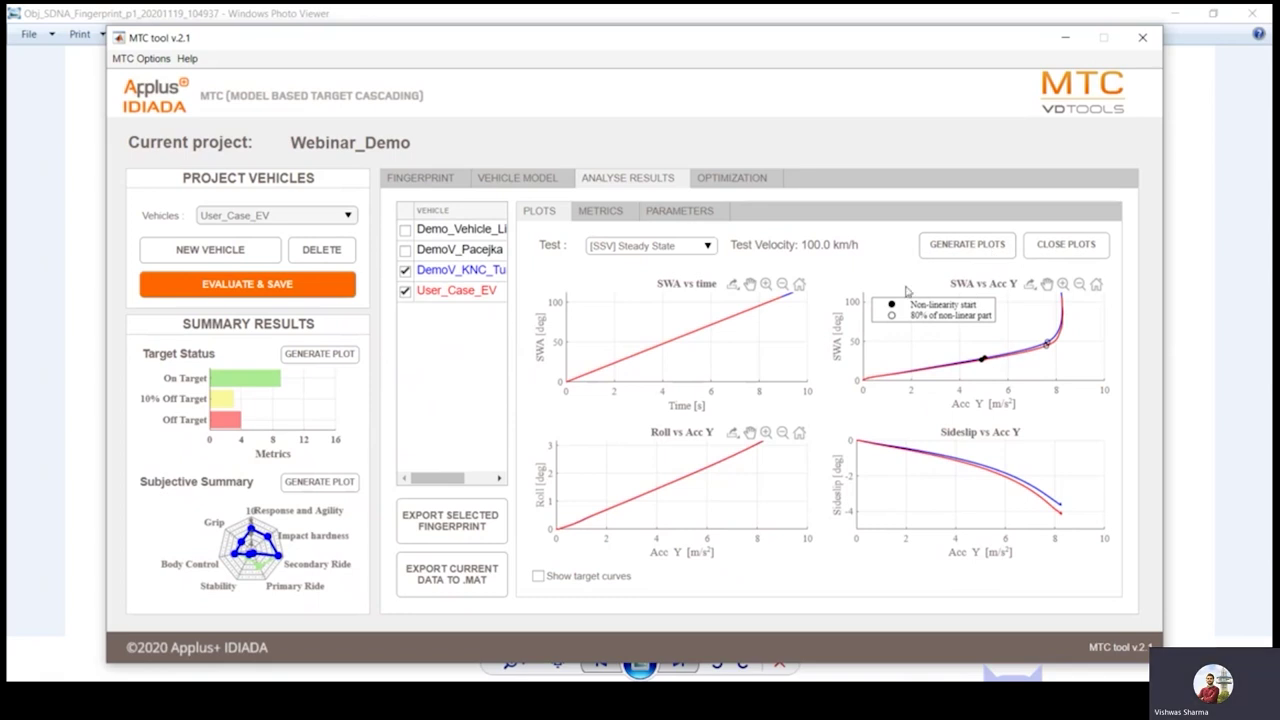
left_click(613, 216)
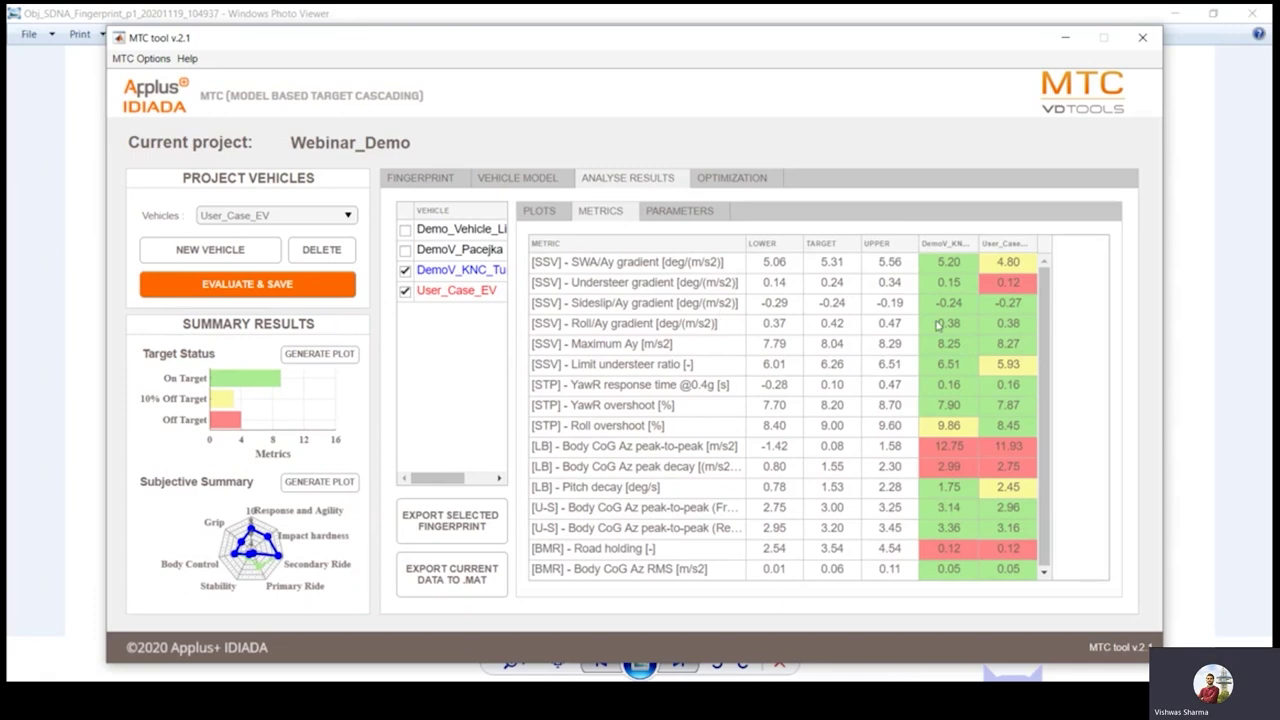
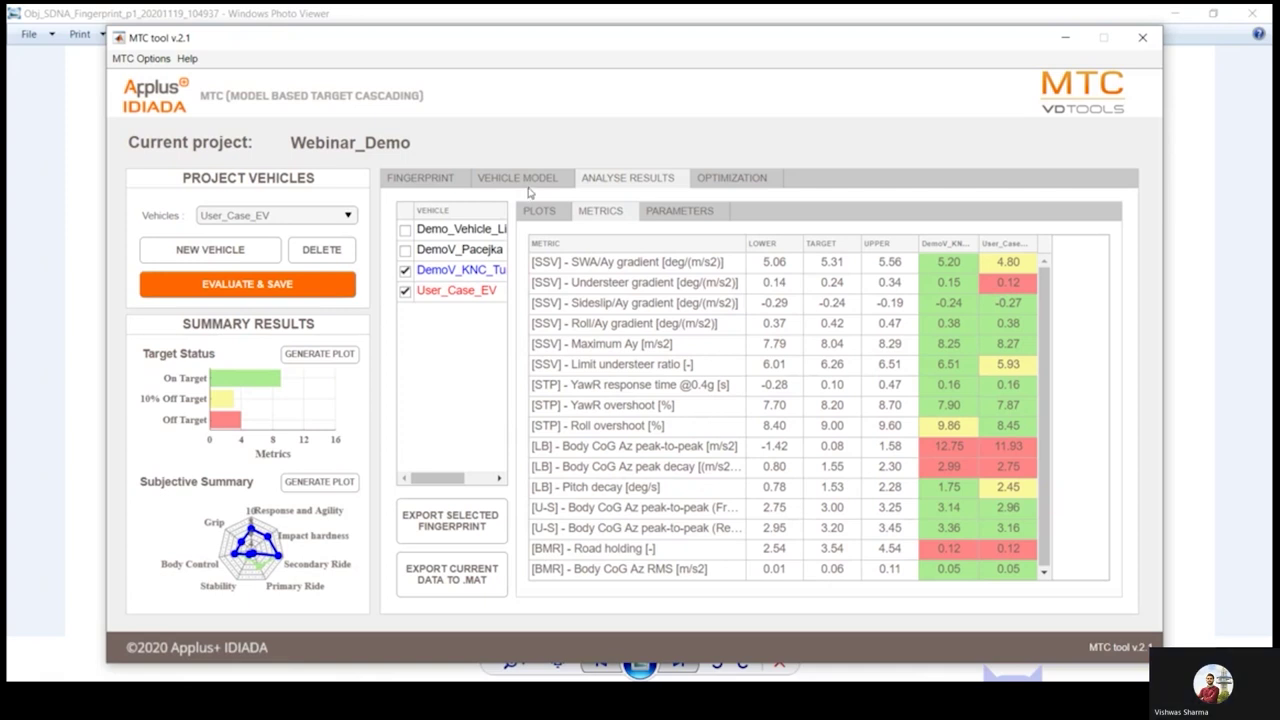
left_click(430, 185)
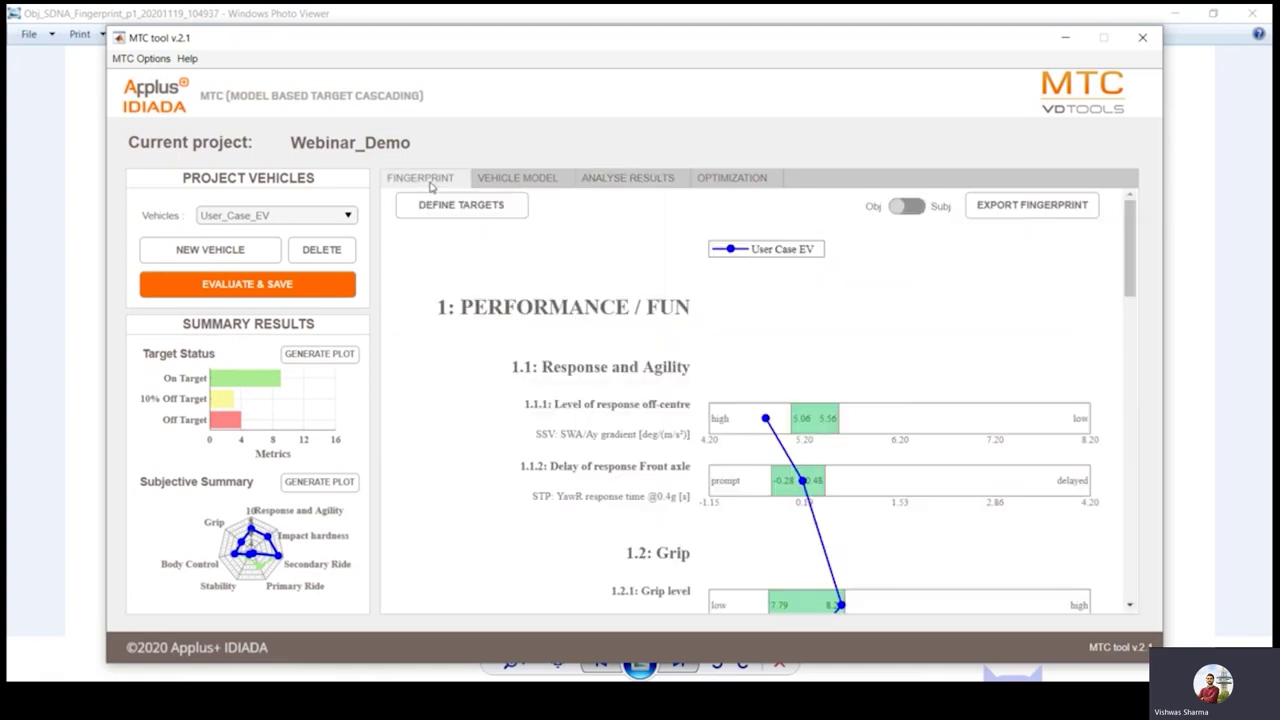
Create a new vehicle named User_Case_EV_Fixed from the existing User_Case_EV
left_click(237, 252)
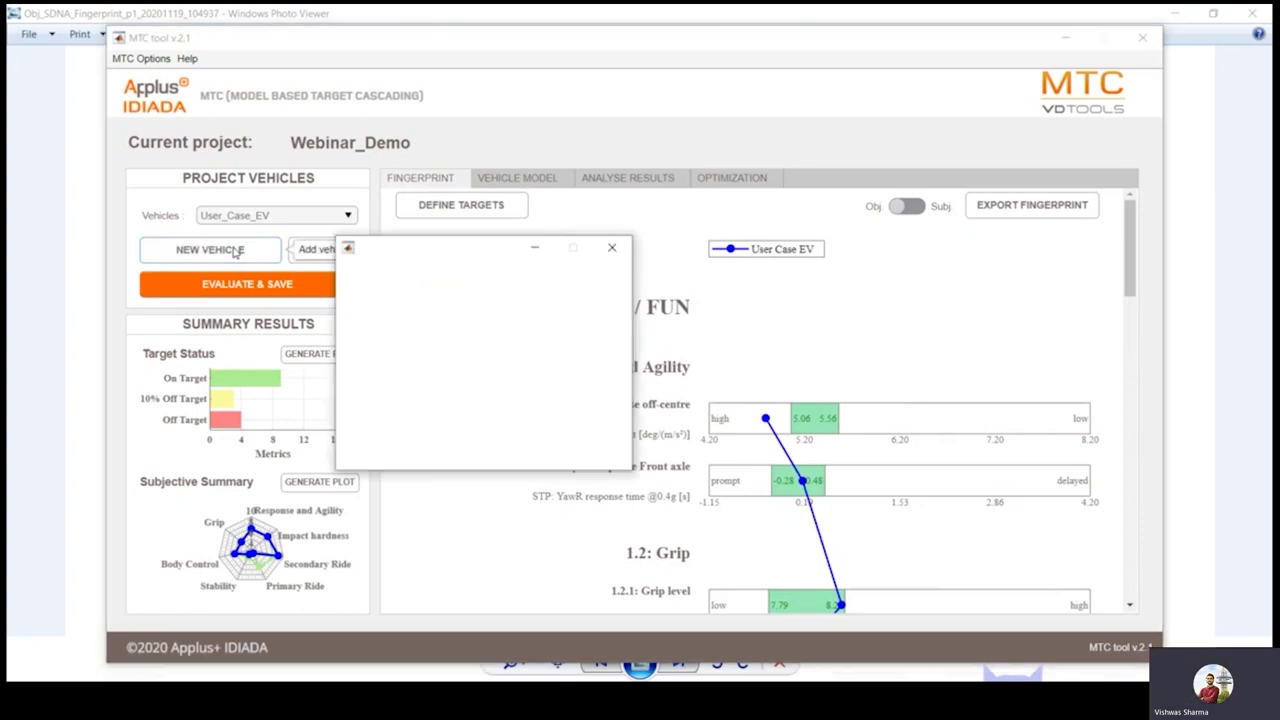
left_click(633, 294)
left_click(650, 362)
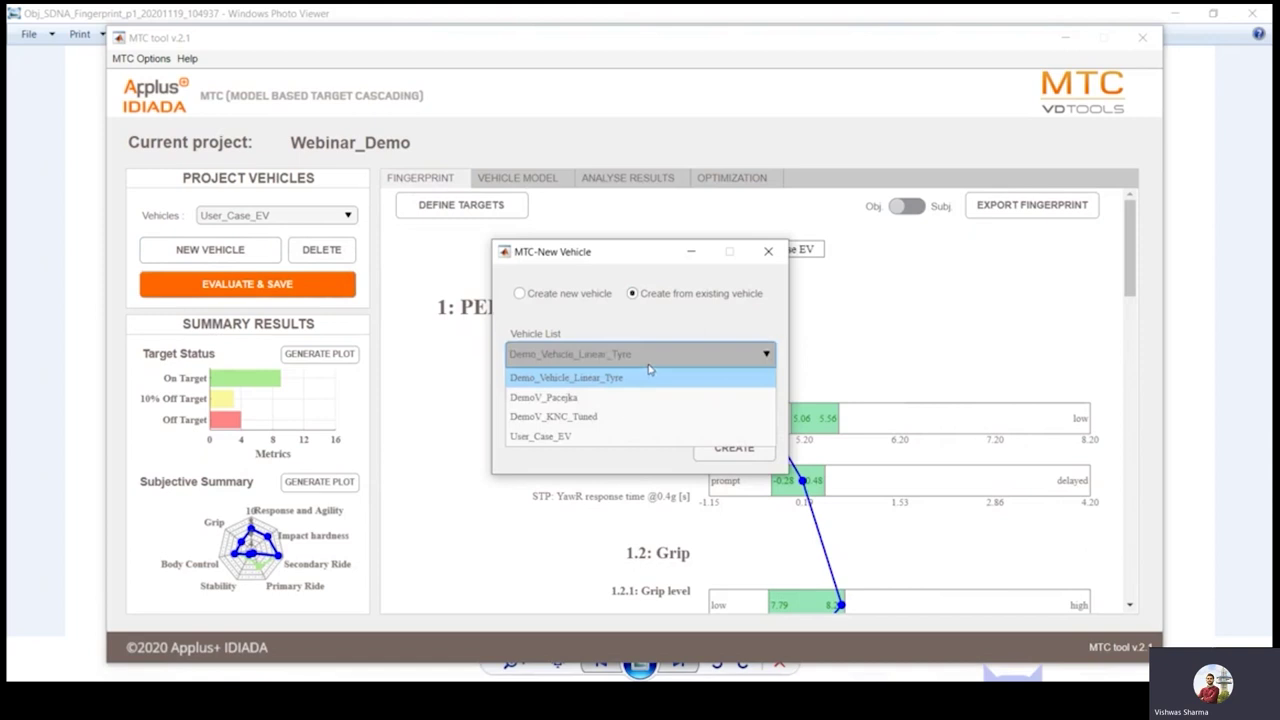
left_click(600, 440)
left_click(581, 412)
type("User_Case_")
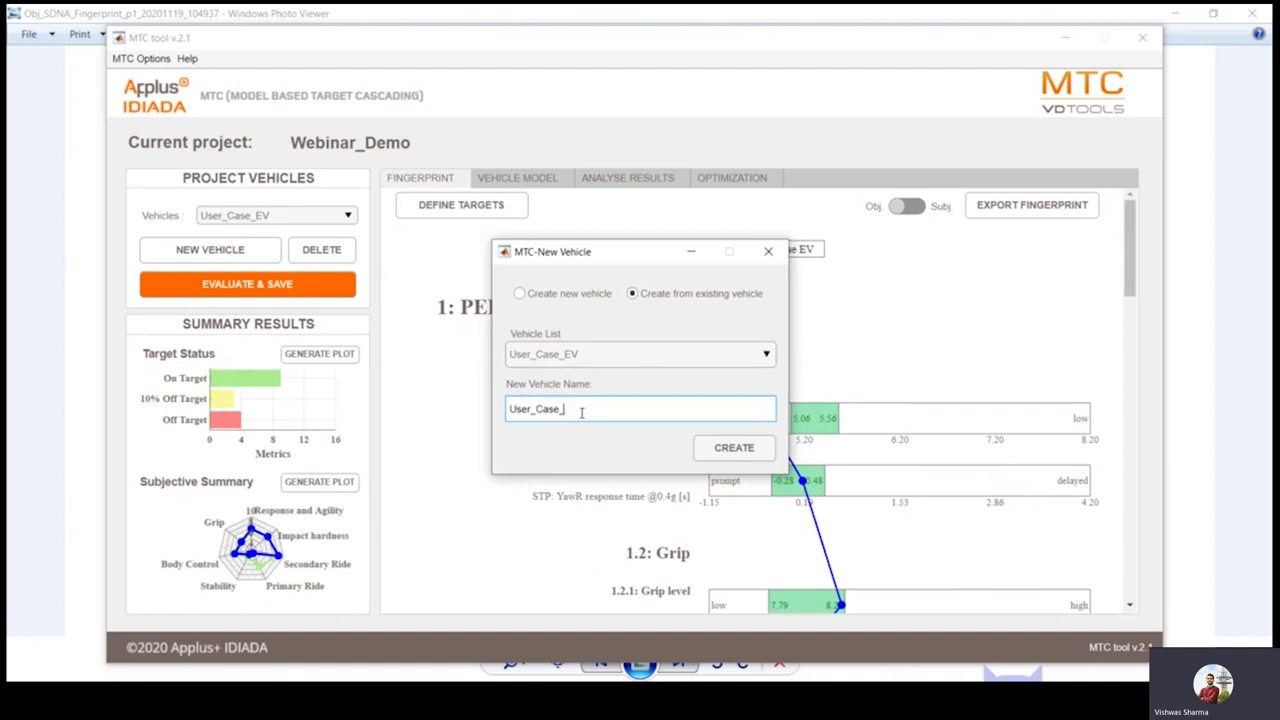
type("EV_Fixed")
left_click(752, 452)
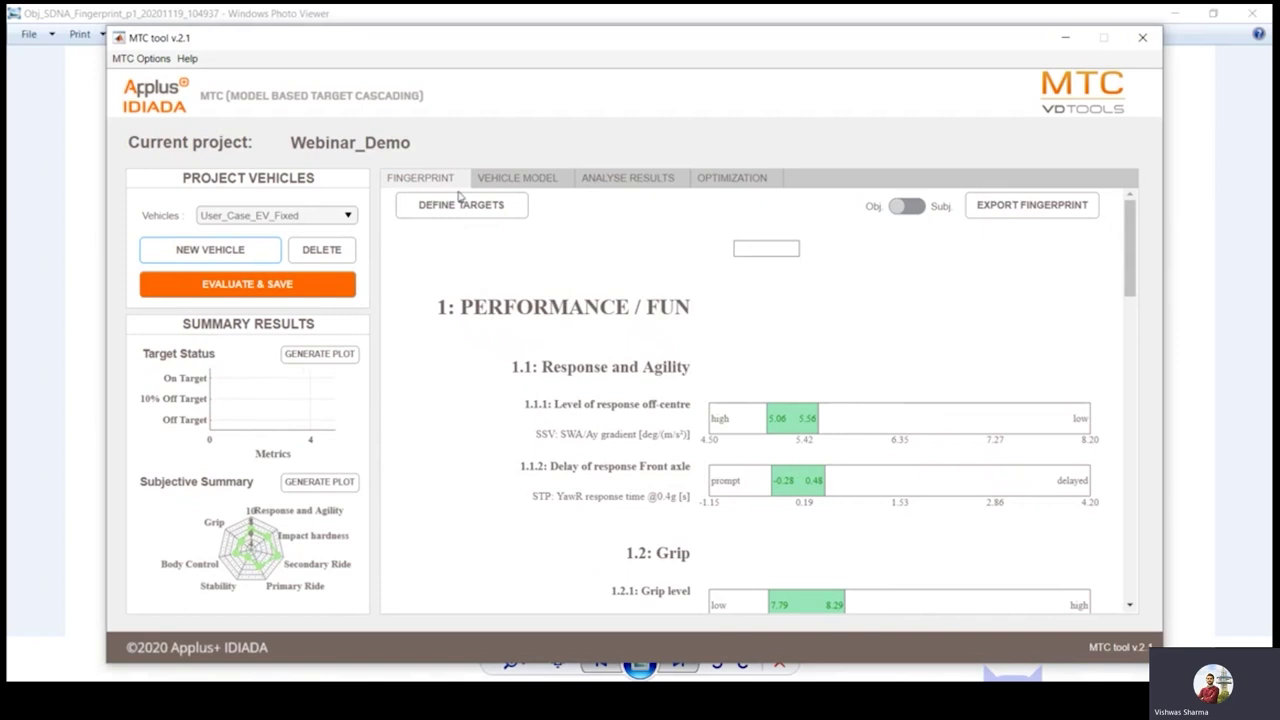
Set the front axle's lateral toe aiding compliance of User_Case_EV_Fixed to -0.08 deg/kN, and evaluate and save the vehicle
left_click(505, 180)
double_click(547, 283)
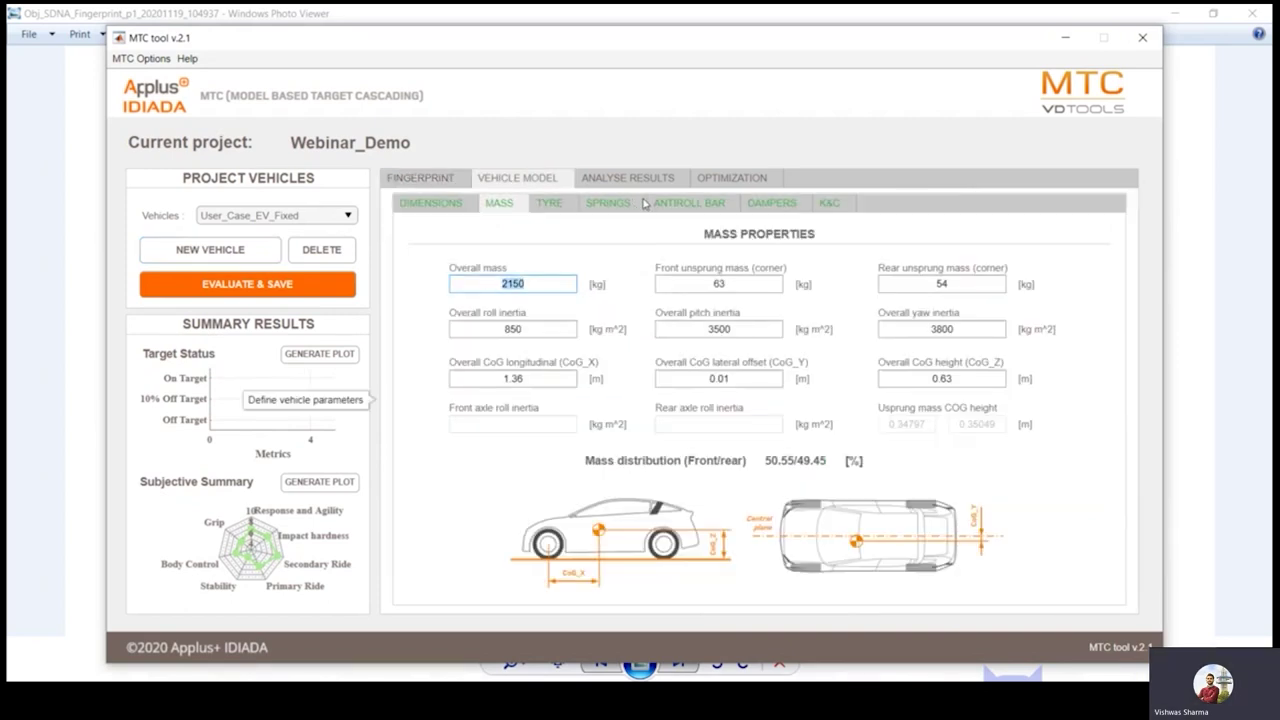
left_click(831, 204)
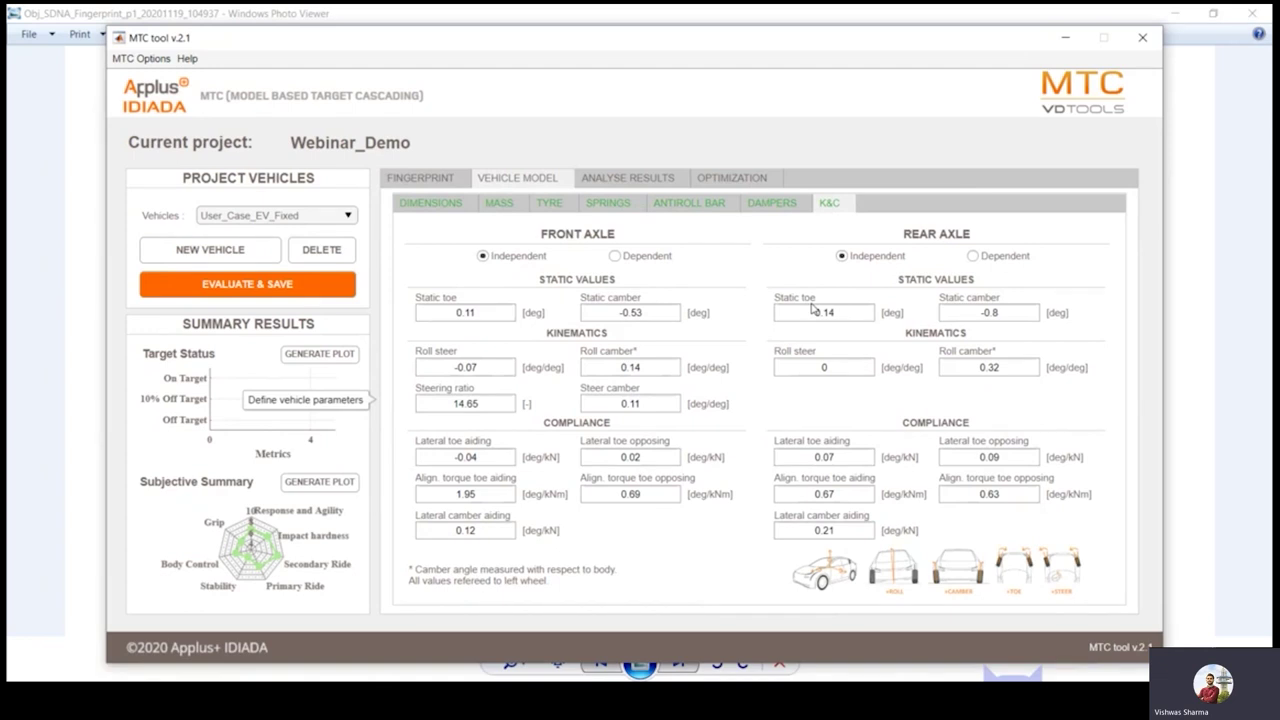
left_click(508, 460)
key("BackSpace")
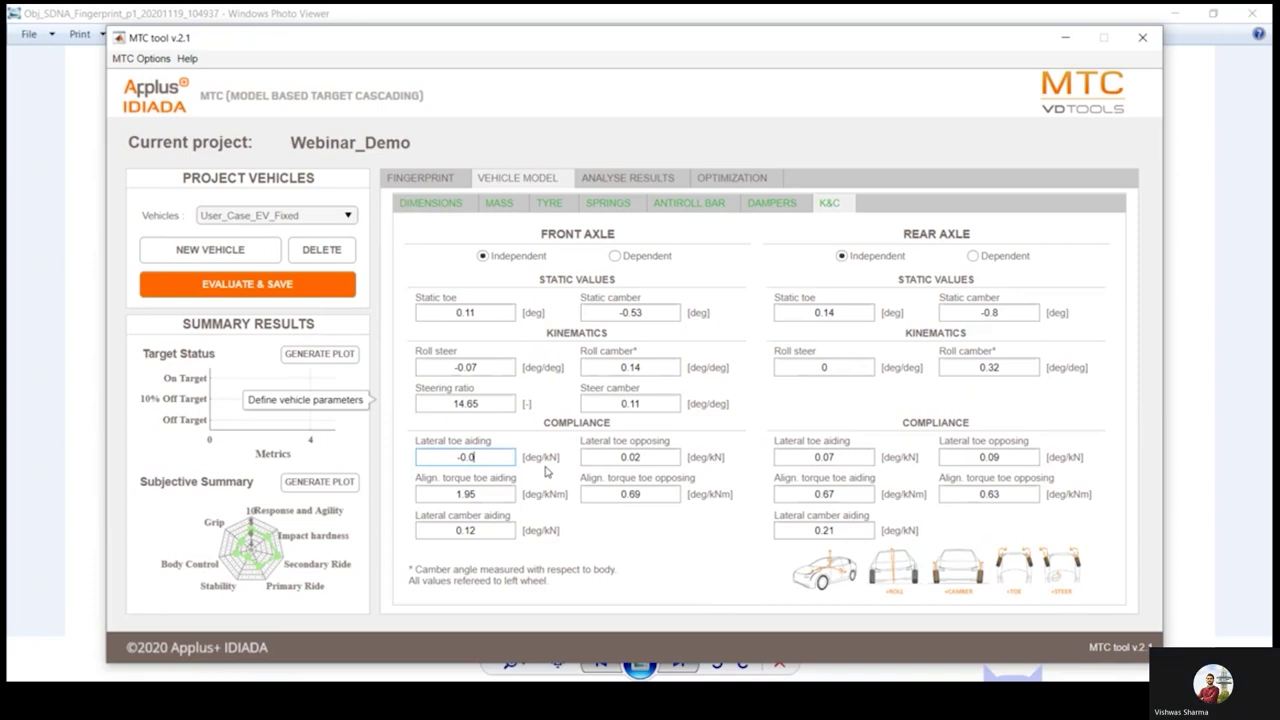
type("8")
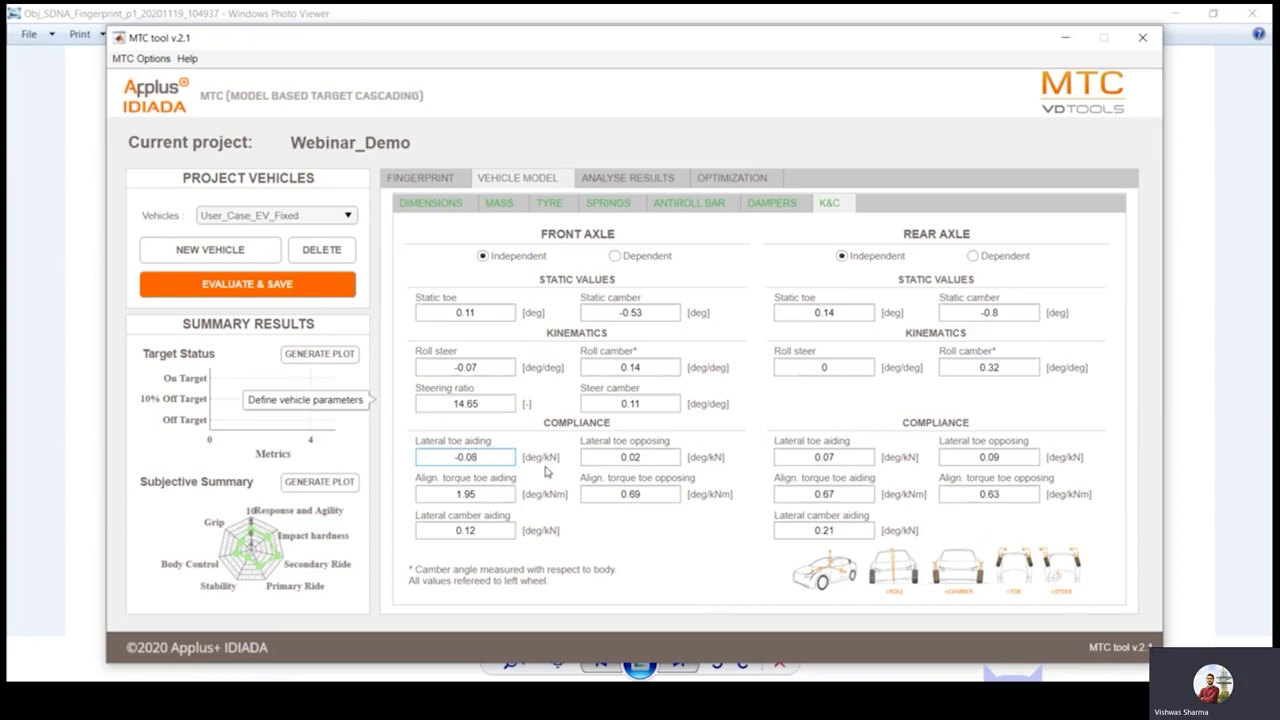
left_click(665, 540)
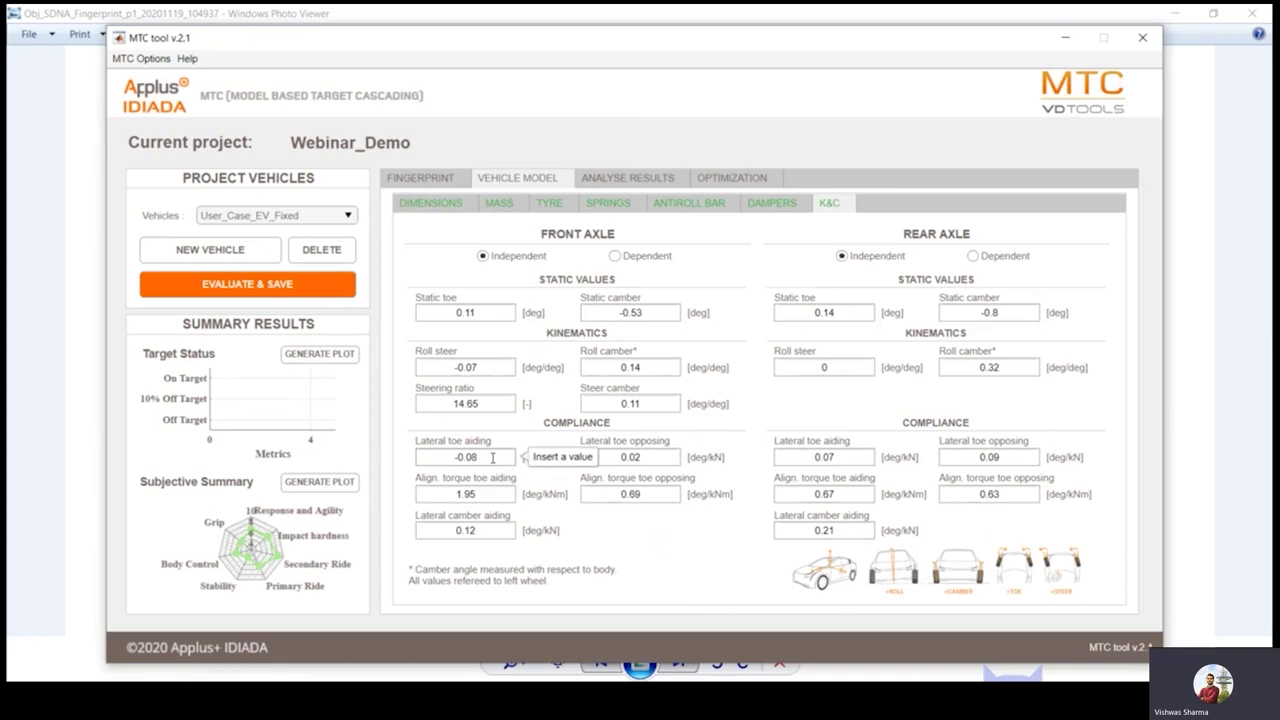
left_click(274, 289)
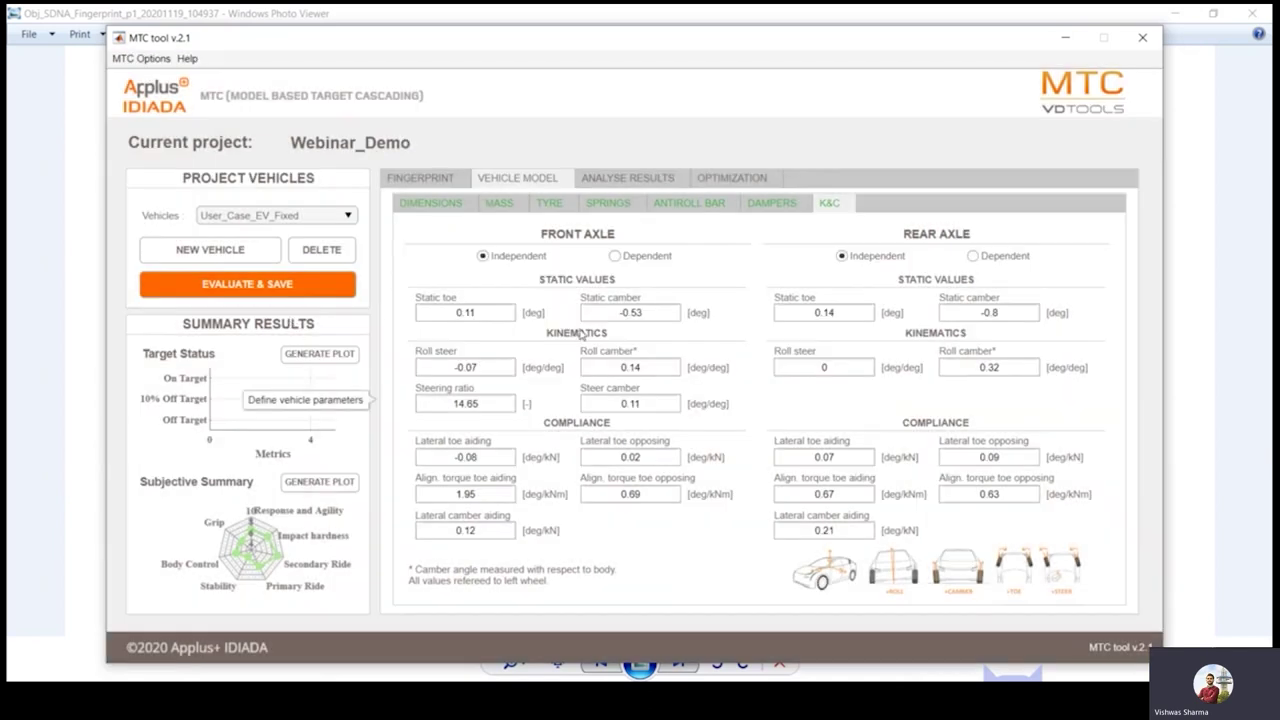
Compare the steady-state plots and metrics of DemoV_KNC_Tuned, User_Case_EV and User_Case_EV_Fixed
left_click(646, 180)
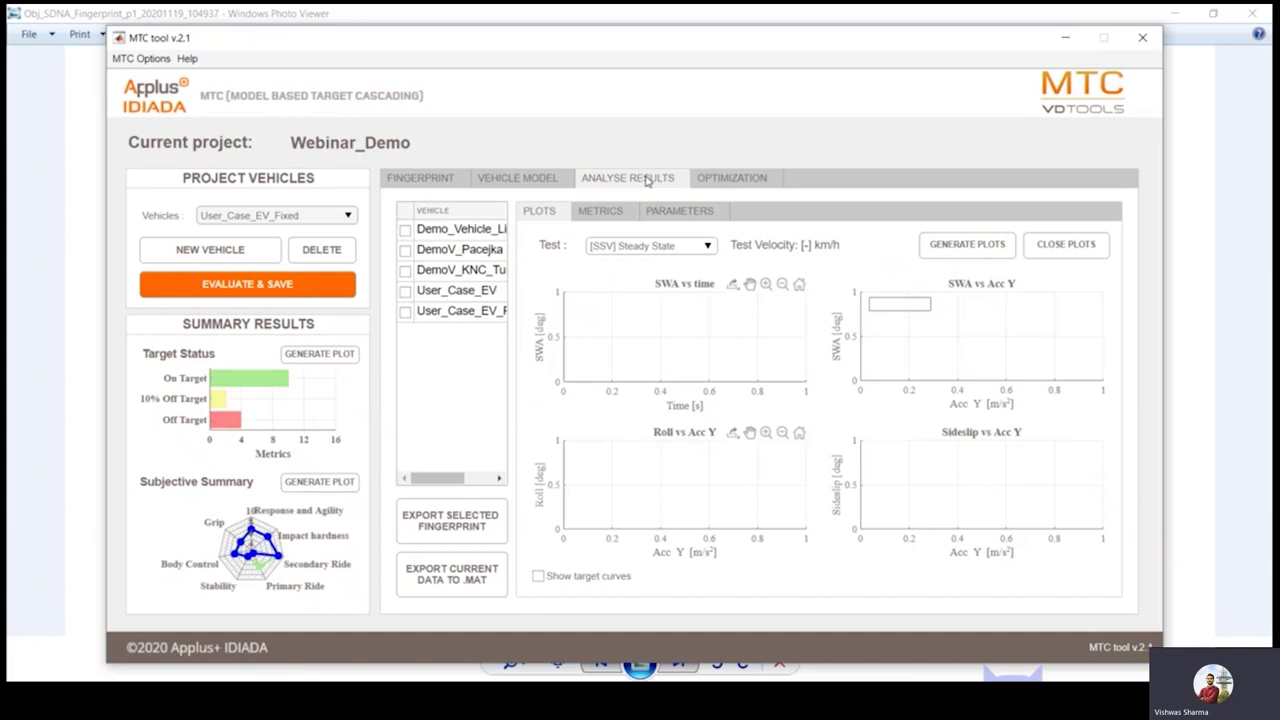
mouse_move(458, 479)
left_mouse_down()
mouse_move(487, 480)
mouse_move(457, 480)
left_mouse_up()
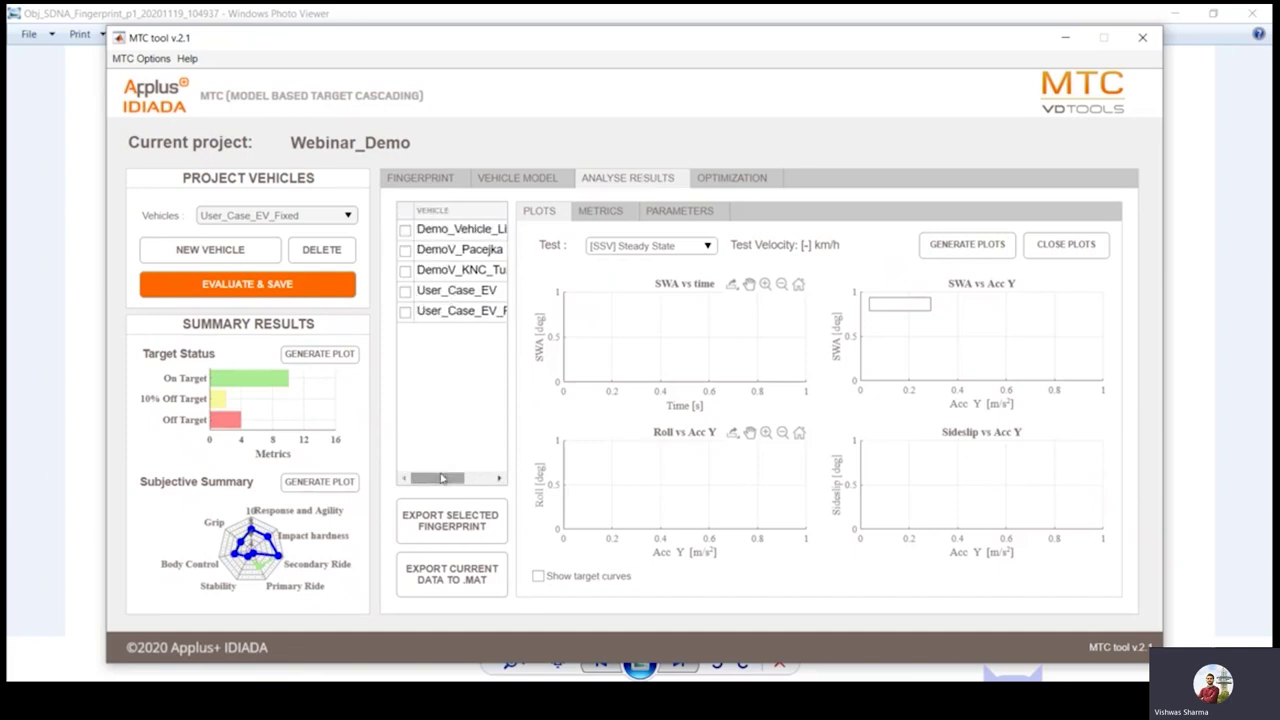
left_click(405, 271)
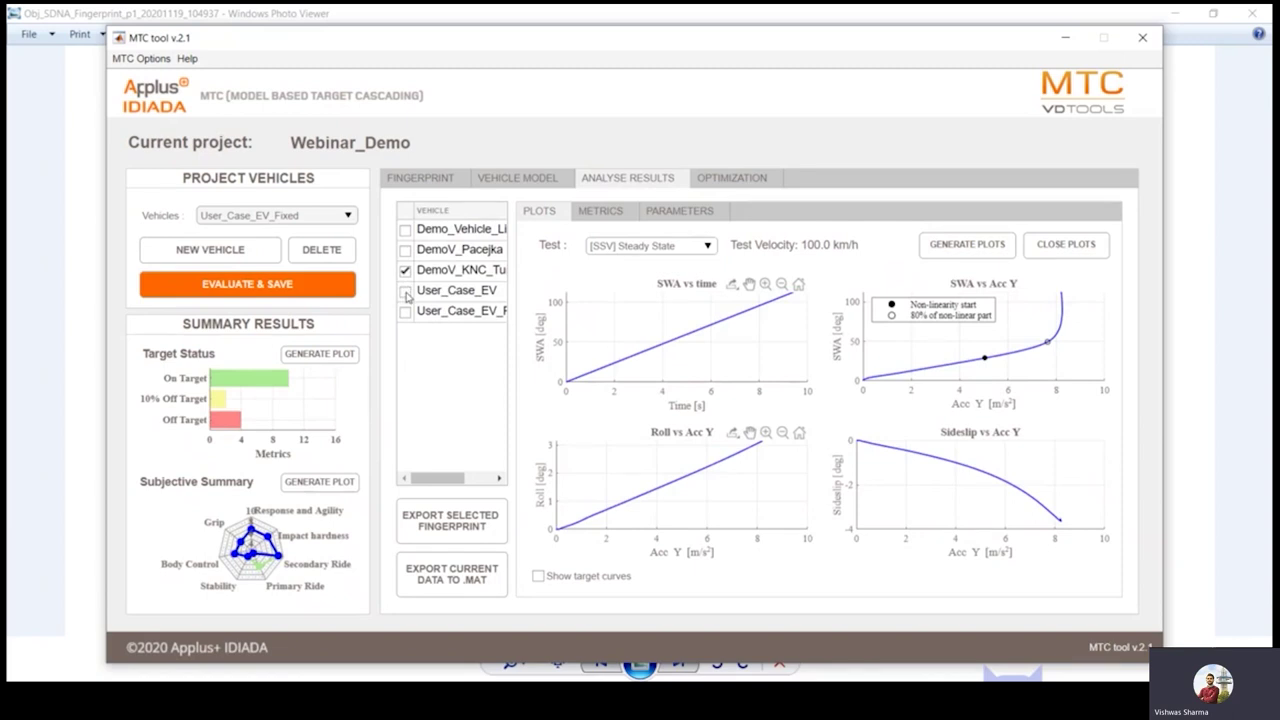
left_click(405, 291)
left_click(405, 312)
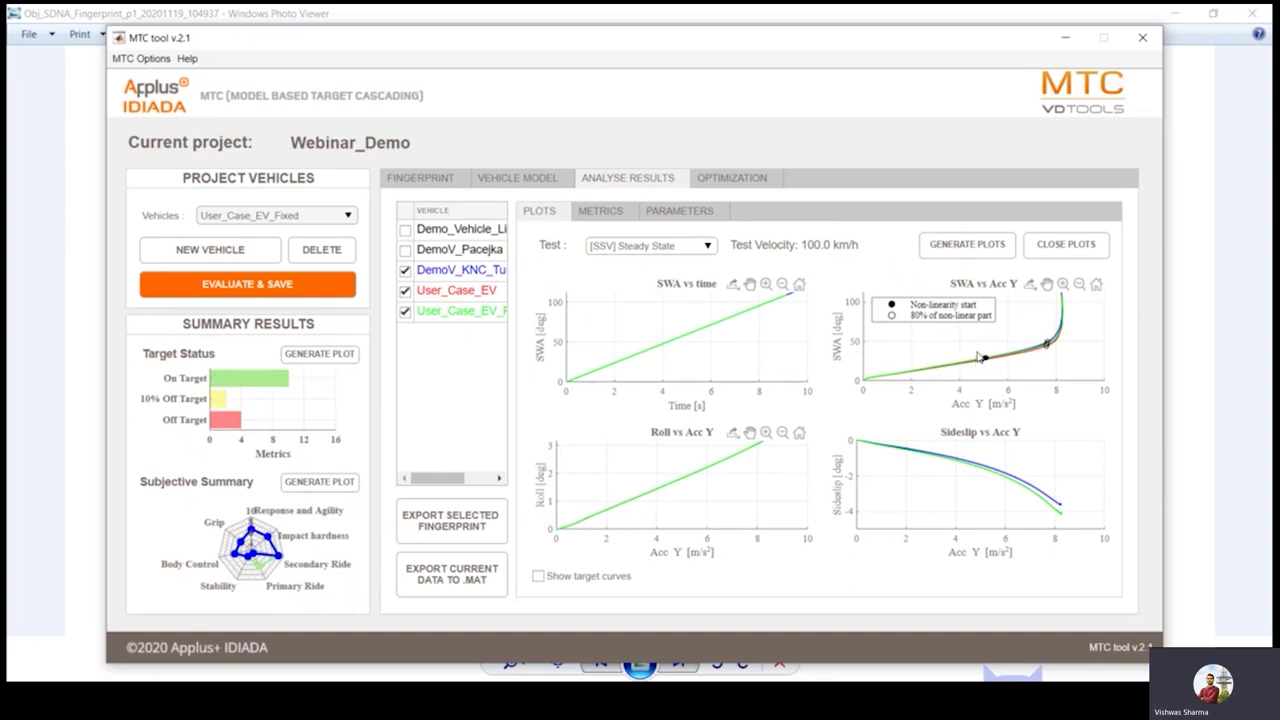
left_click(605, 211)
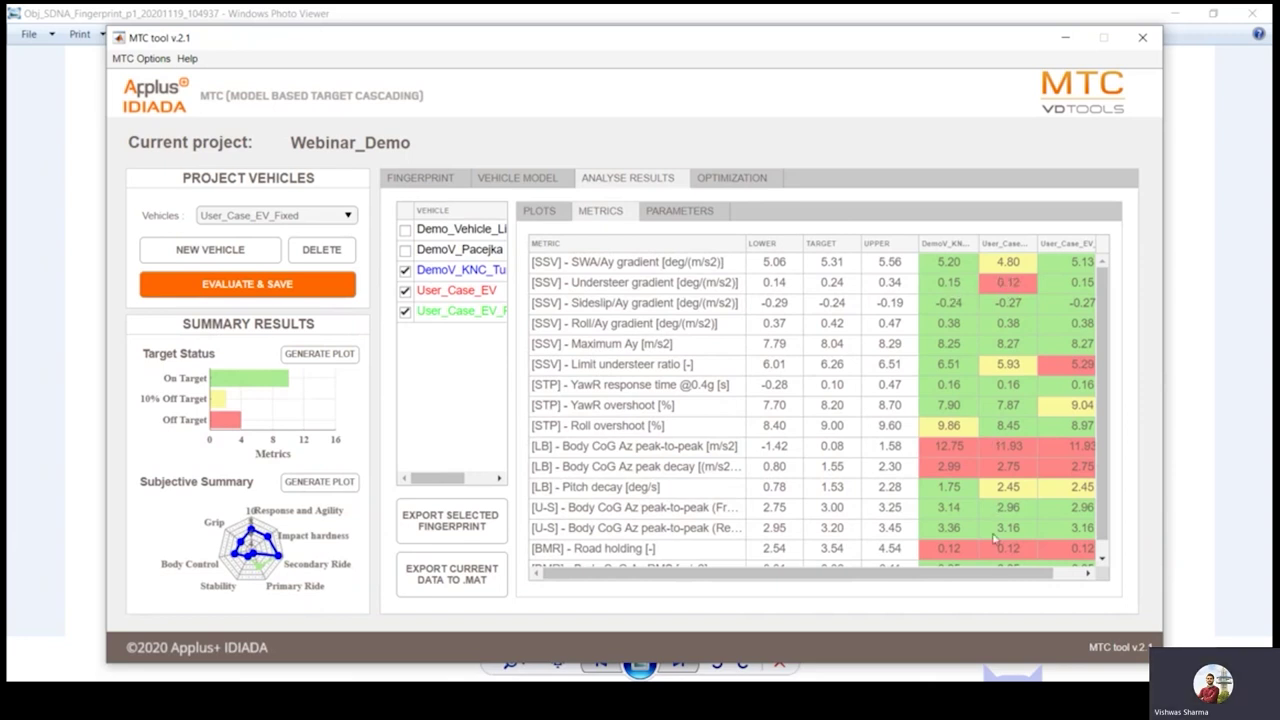
left_click_drag(995, 575, 1021, 576)
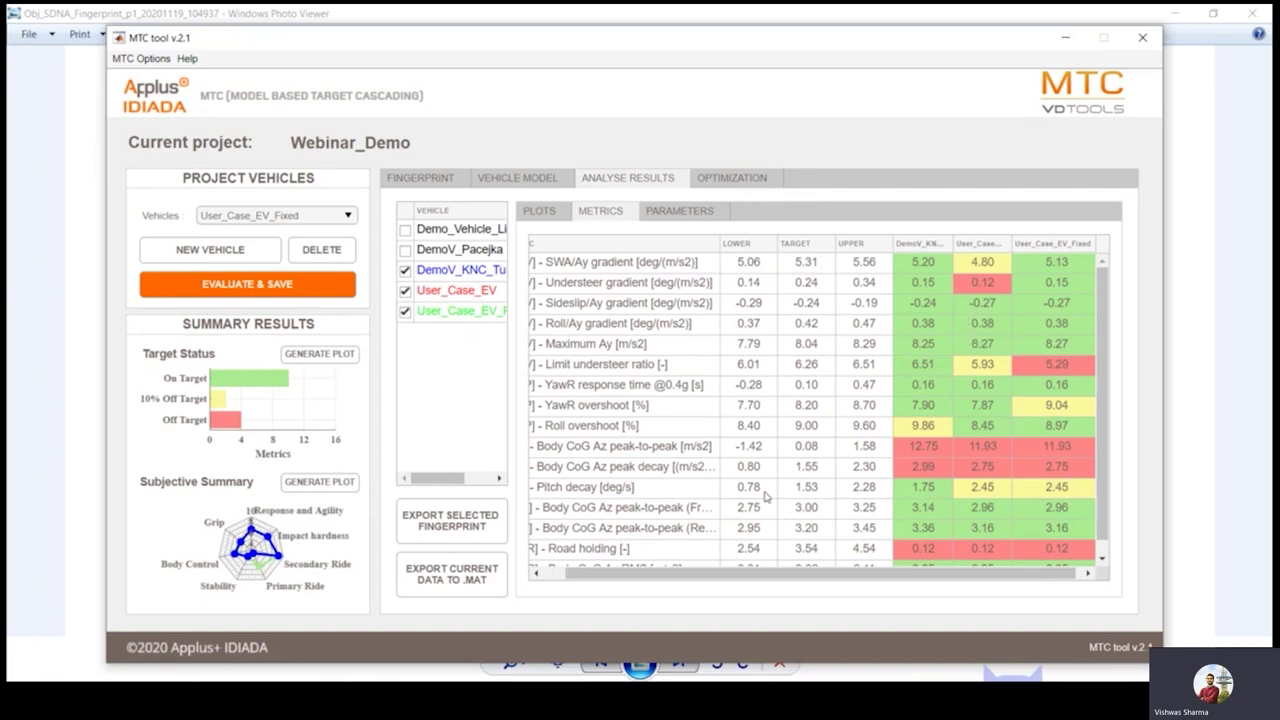
left_click_drag(640, 575, 632, 576)
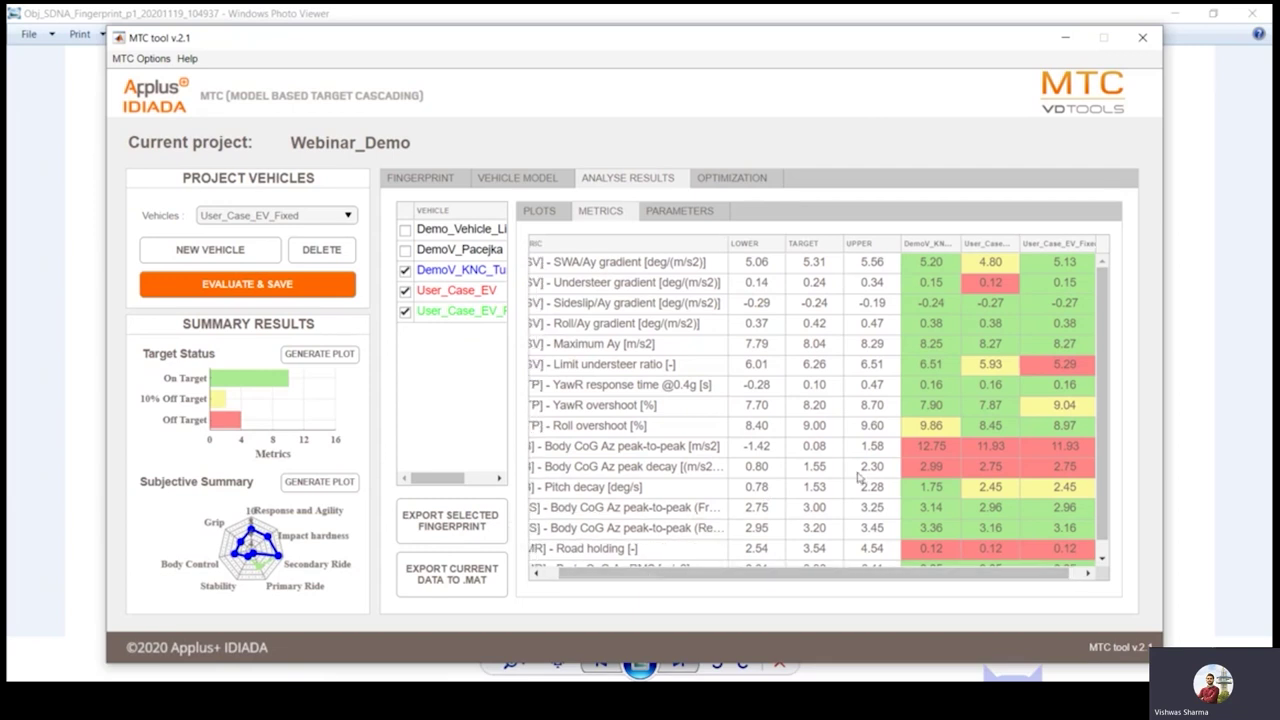
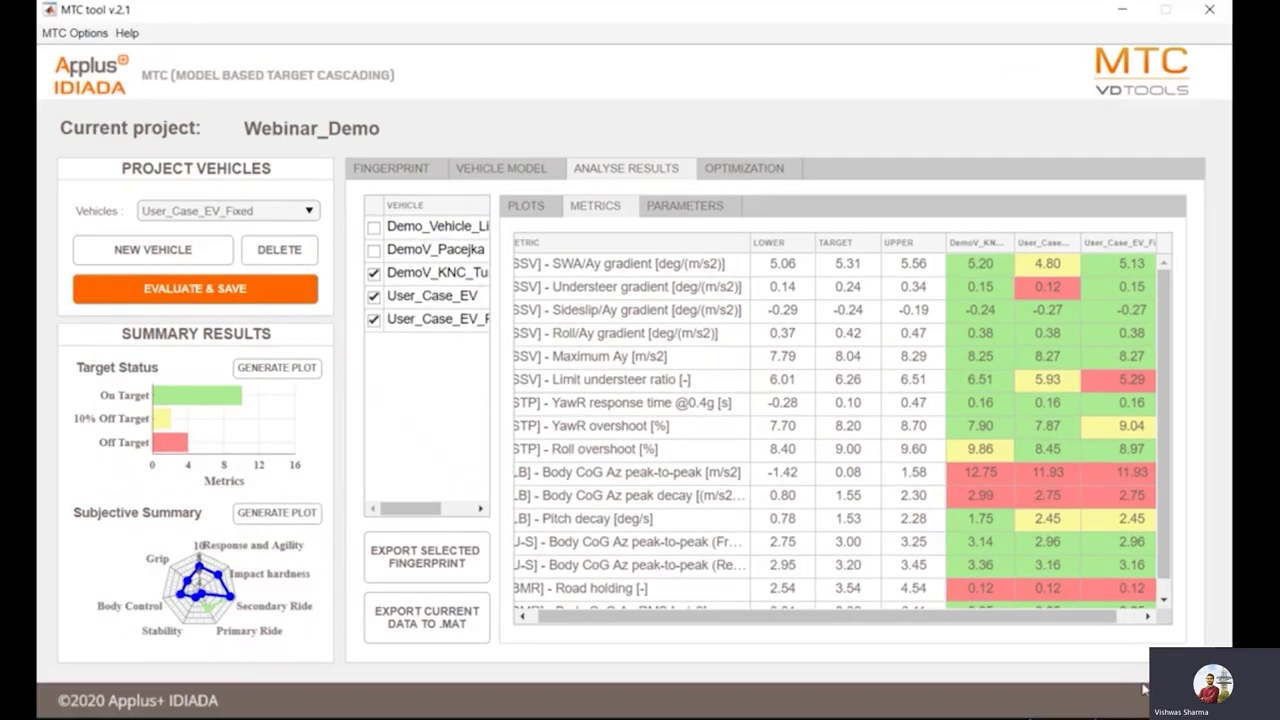
Set the optimization to 10 generations and select the limit understeer ratio, roll/Ay gradient and understeer gradient metrics
left_click(771, 171)
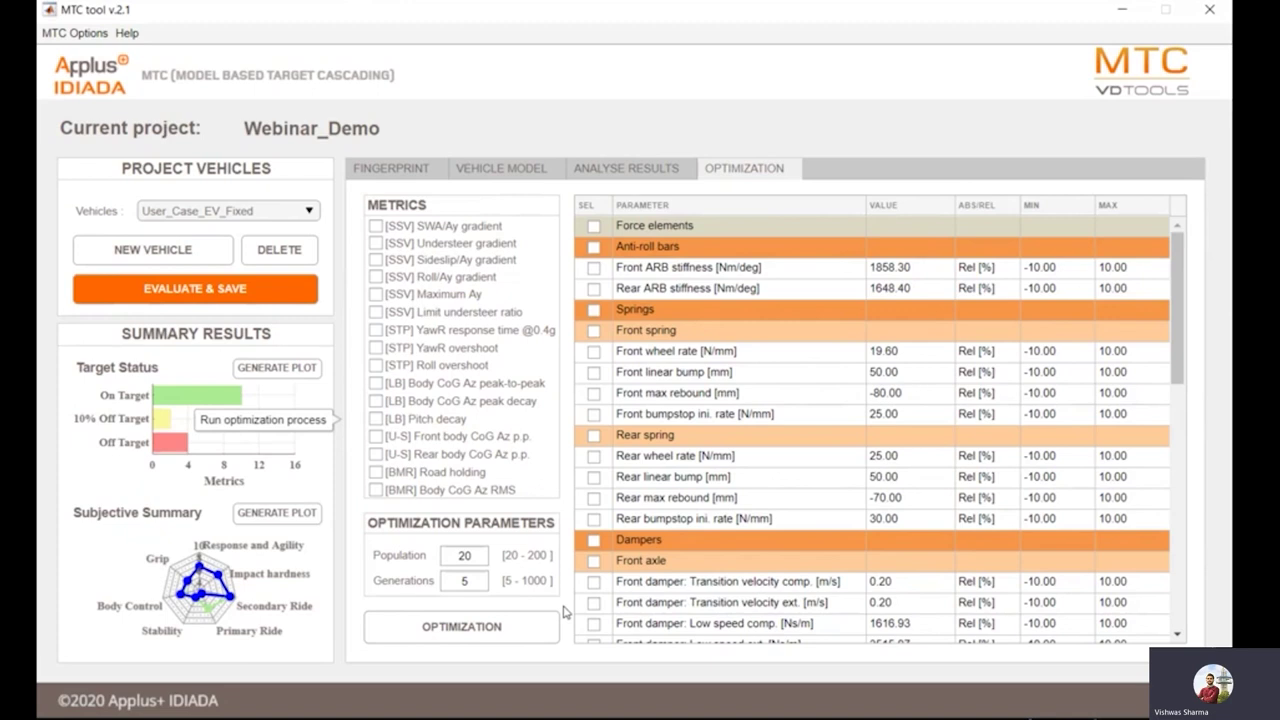
left_click(467, 581)
key("BackSpace")
type("10")
left_click(376, 312)
left_click(376, 278)
left_click(377, 244)
Select the front and rear ARB stiffness as optimization parameters and run the optimization
left_click(594, 268)
left_click(594, 289)
left_click(471, 628)
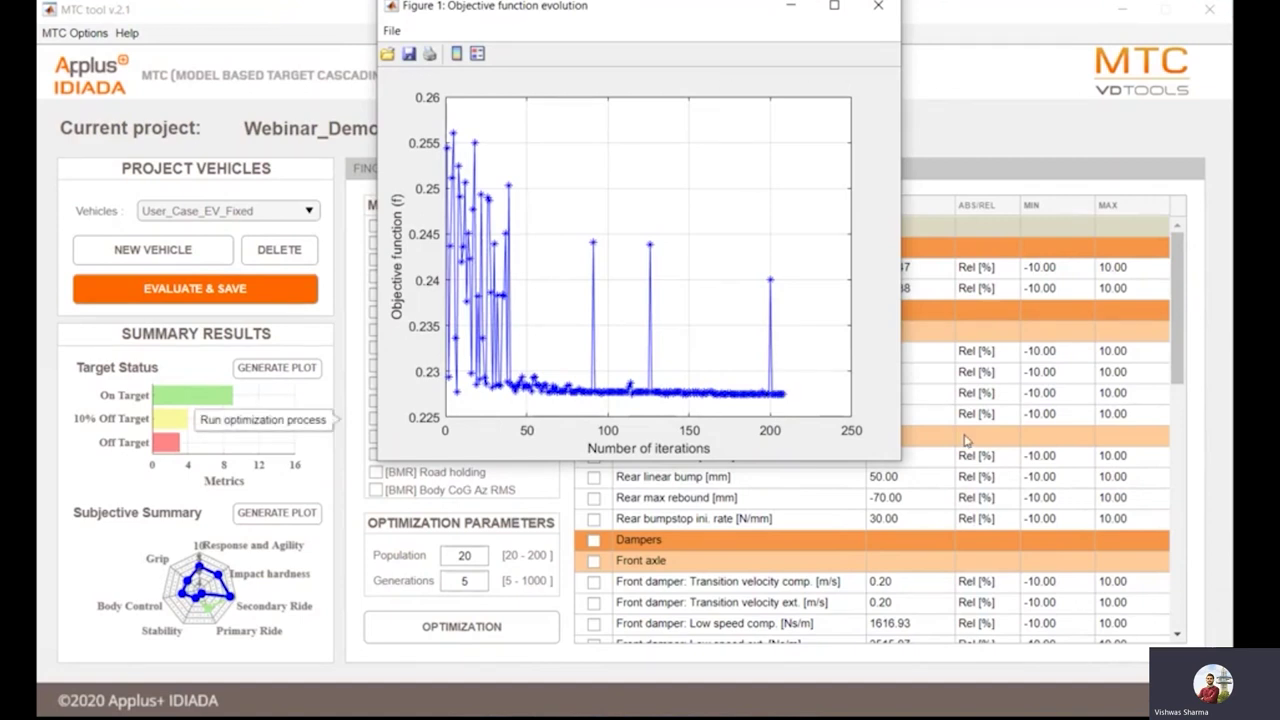
Compare the plots and metrics of User_Case_EV, User_Case_EV_Fixed and its optimized version, and view the optimized vehicle's fingerprint
left_click(786, 7)
left_click(669, 170)
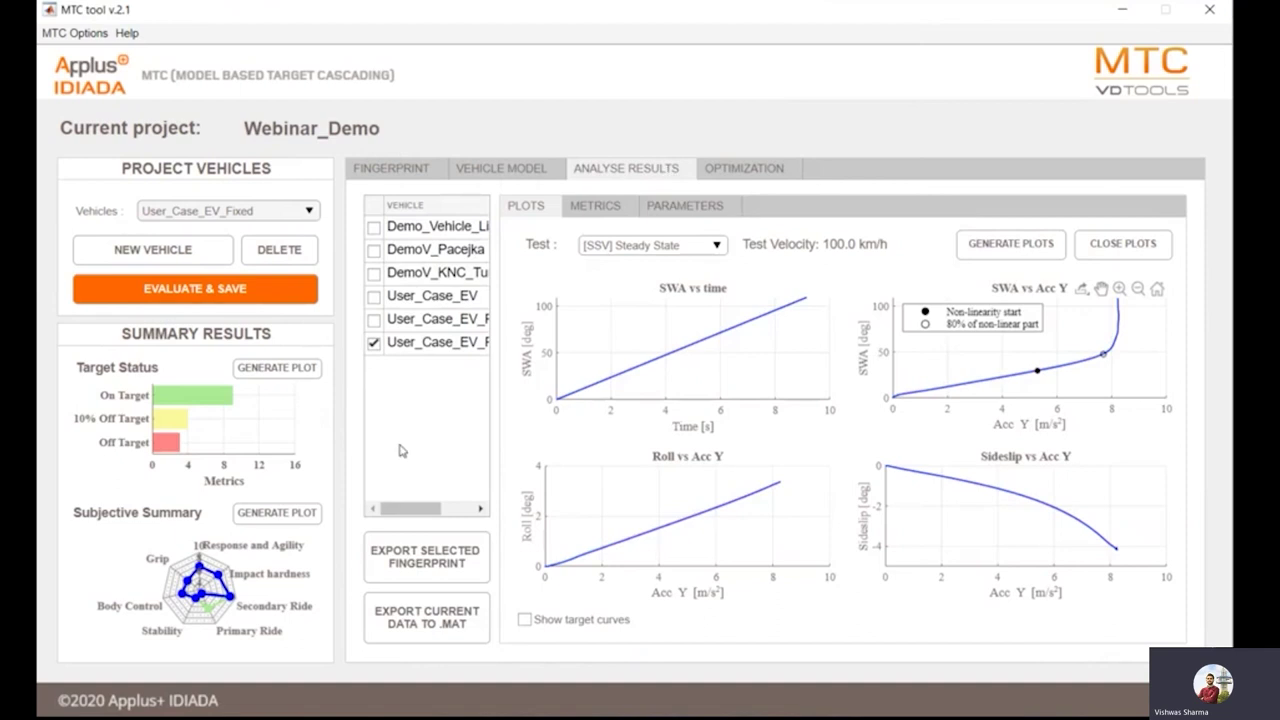
left_click(374, 343)
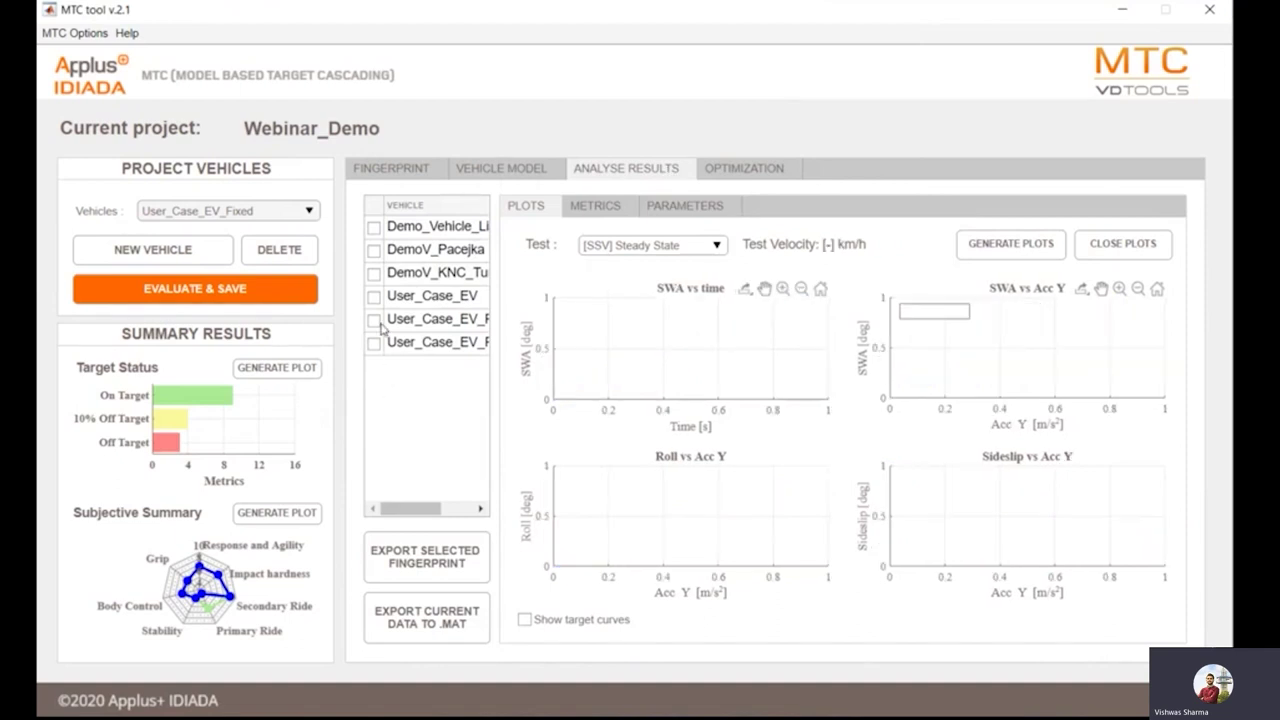
mouse_move(407, 508)
left_mouse_down()
mouse_move(484, 513)
mouse_move(408, 514)
left_mouse_up()
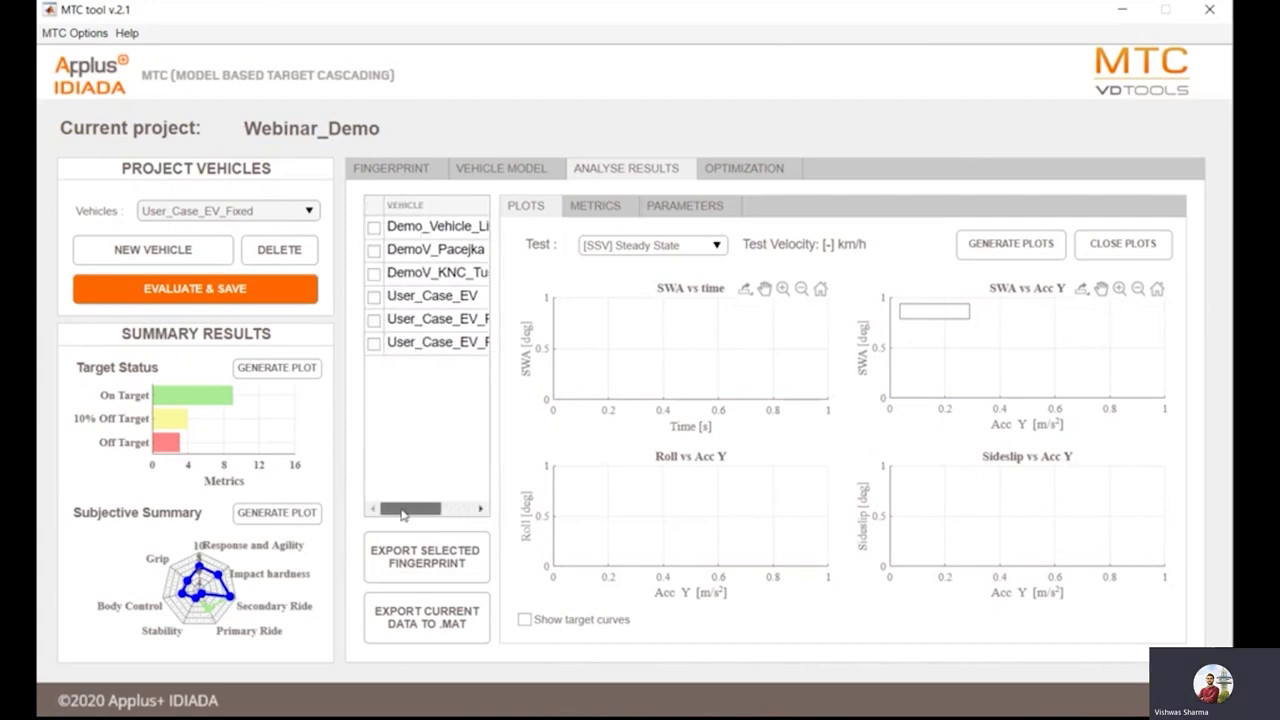
left_click(373, 297)
left_click(373, 319)
left_click(373, 342)
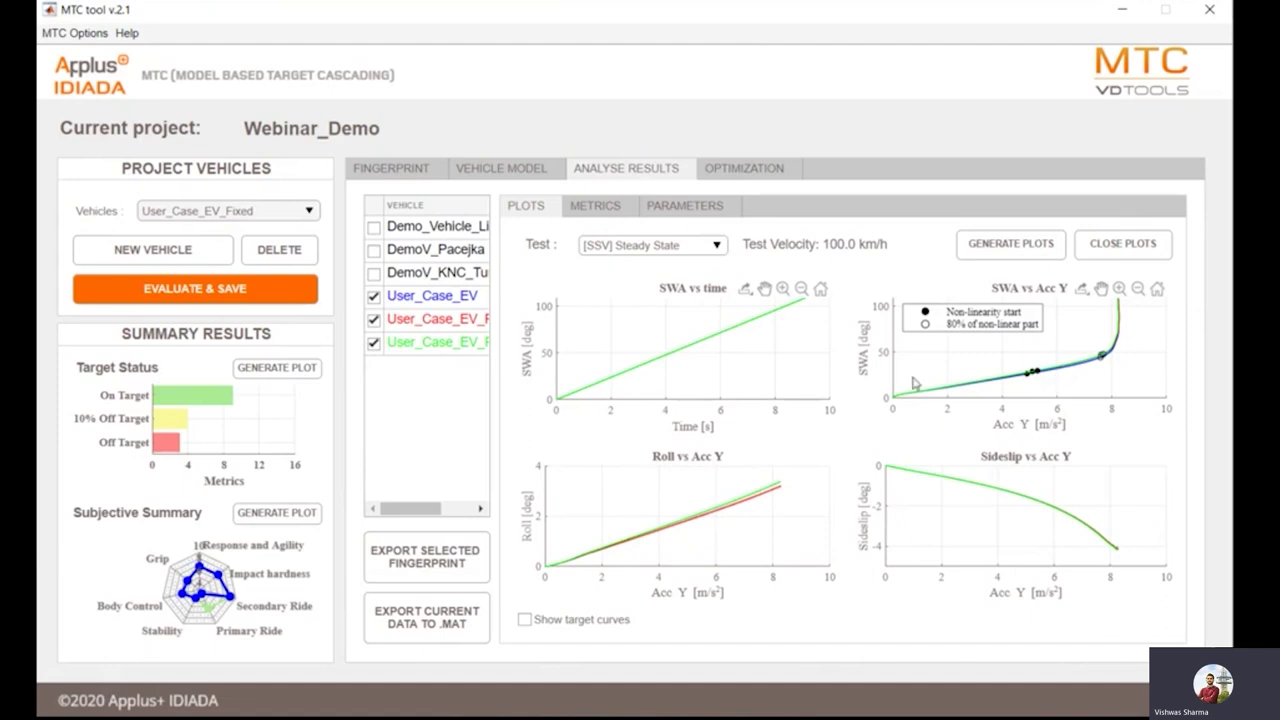
left_click(607, 207)
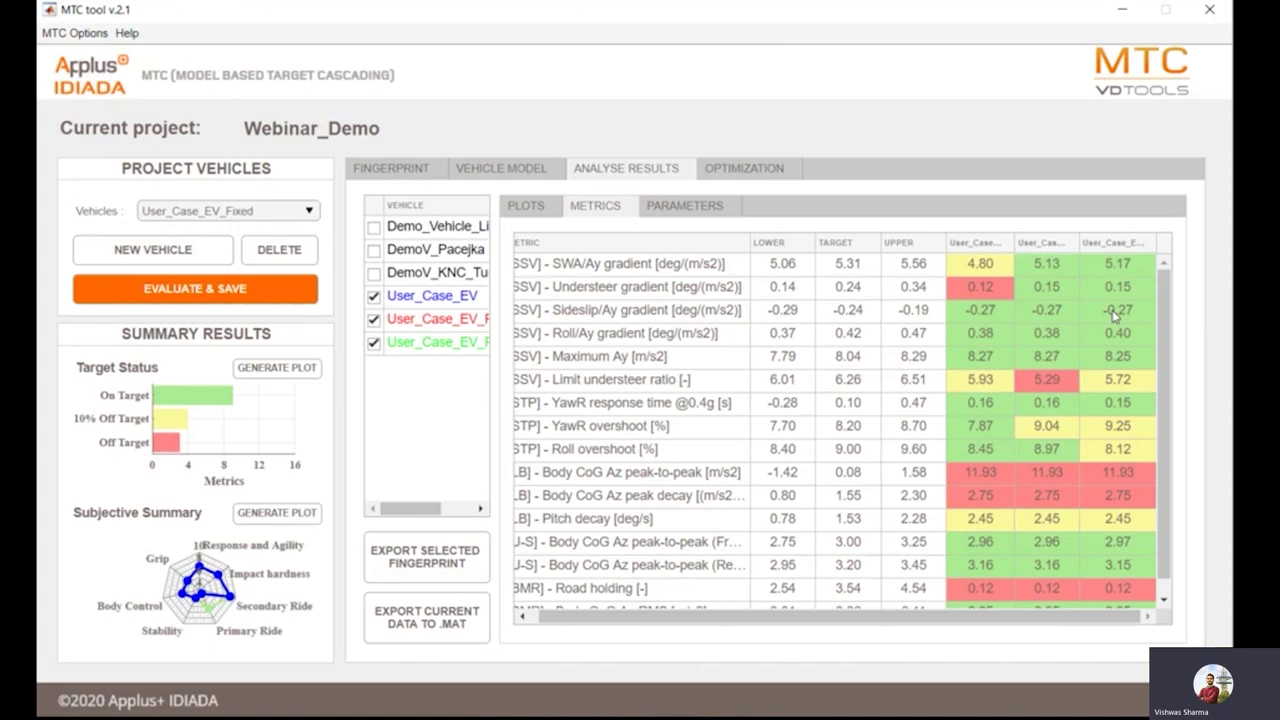
left_click(394, 172)
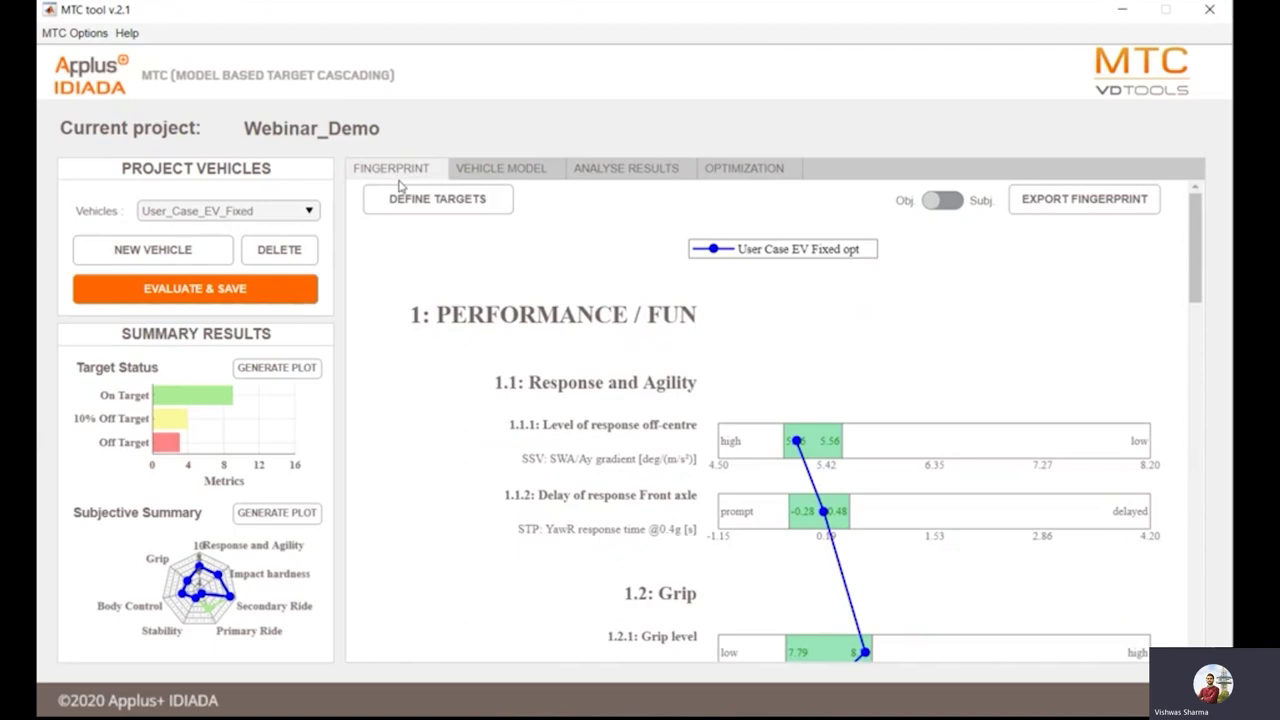